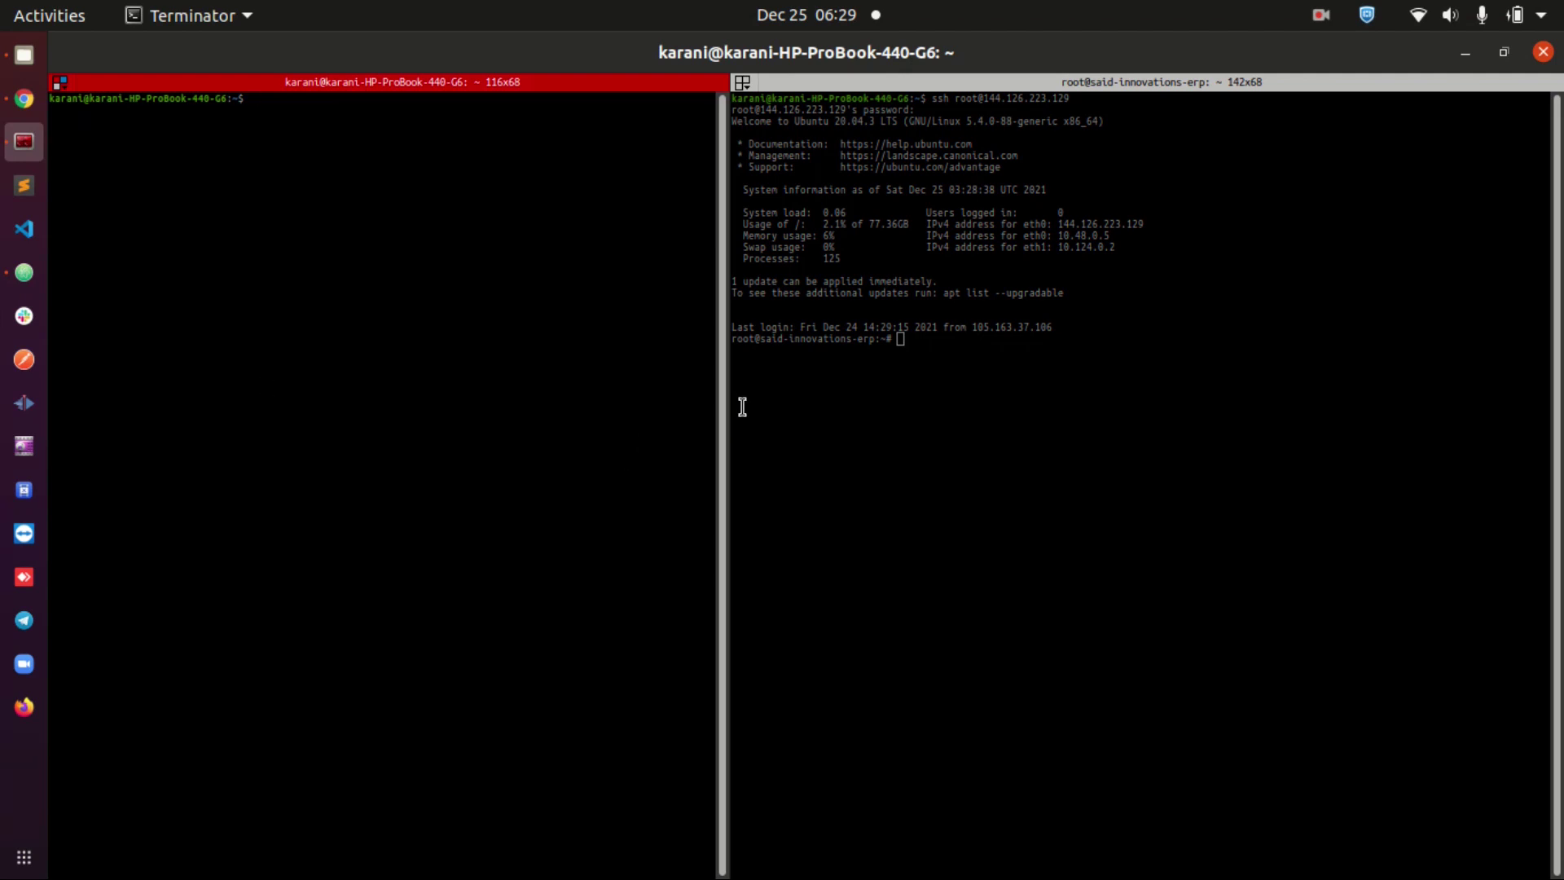
Widen the local terminal pane and activate the remote server session.
mouse_move(722, 407)
left_mouse_down()
mouse_move(839, 406)
mouse_move(784, 436)
left_mouse_up()
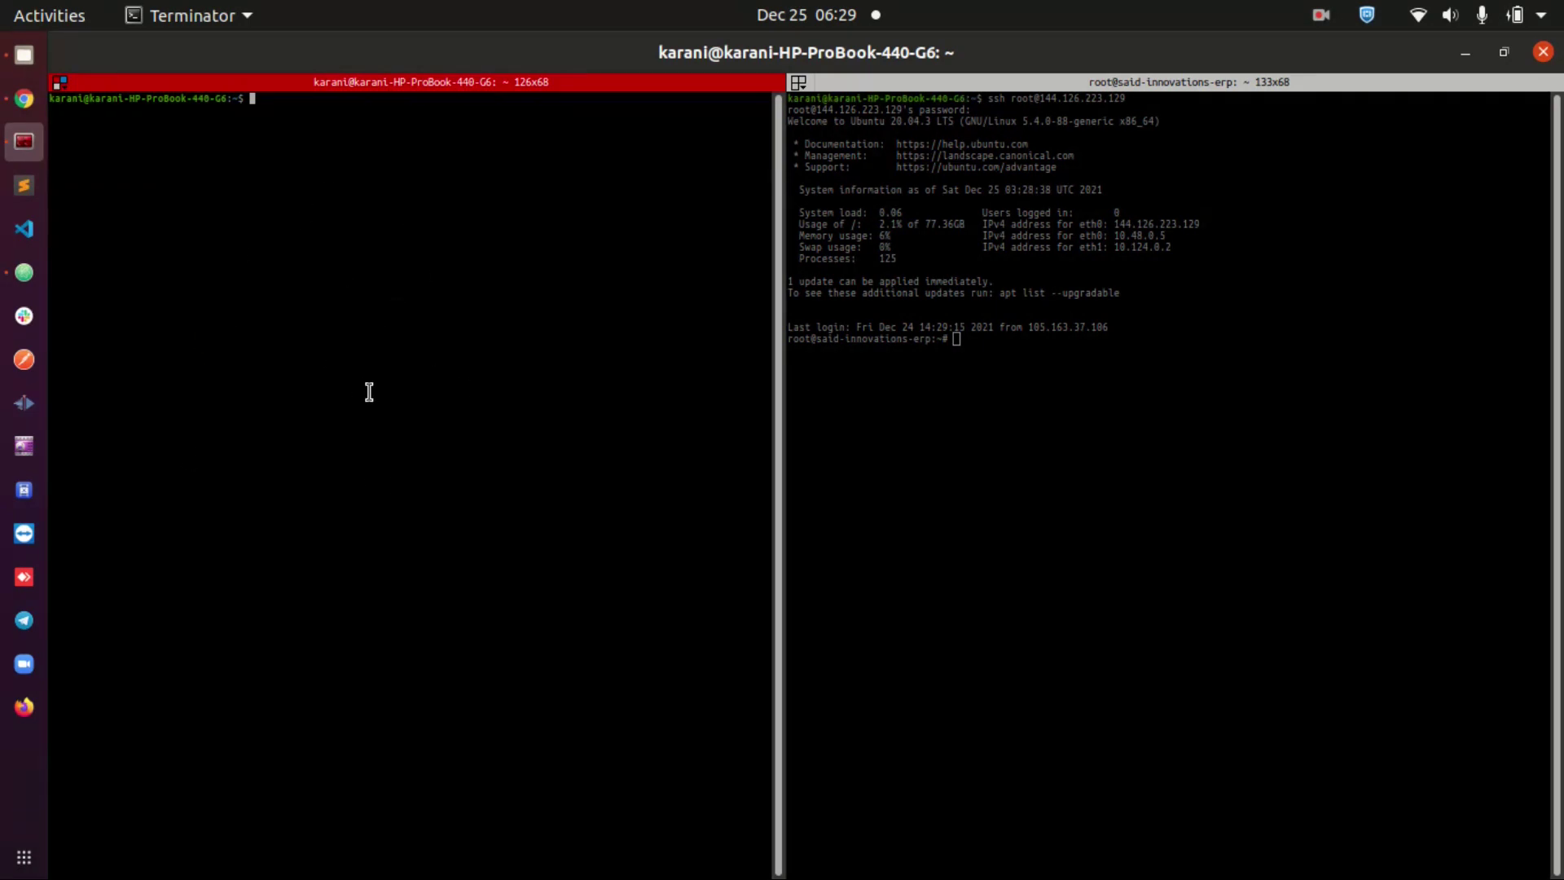
left_click(994, 248)
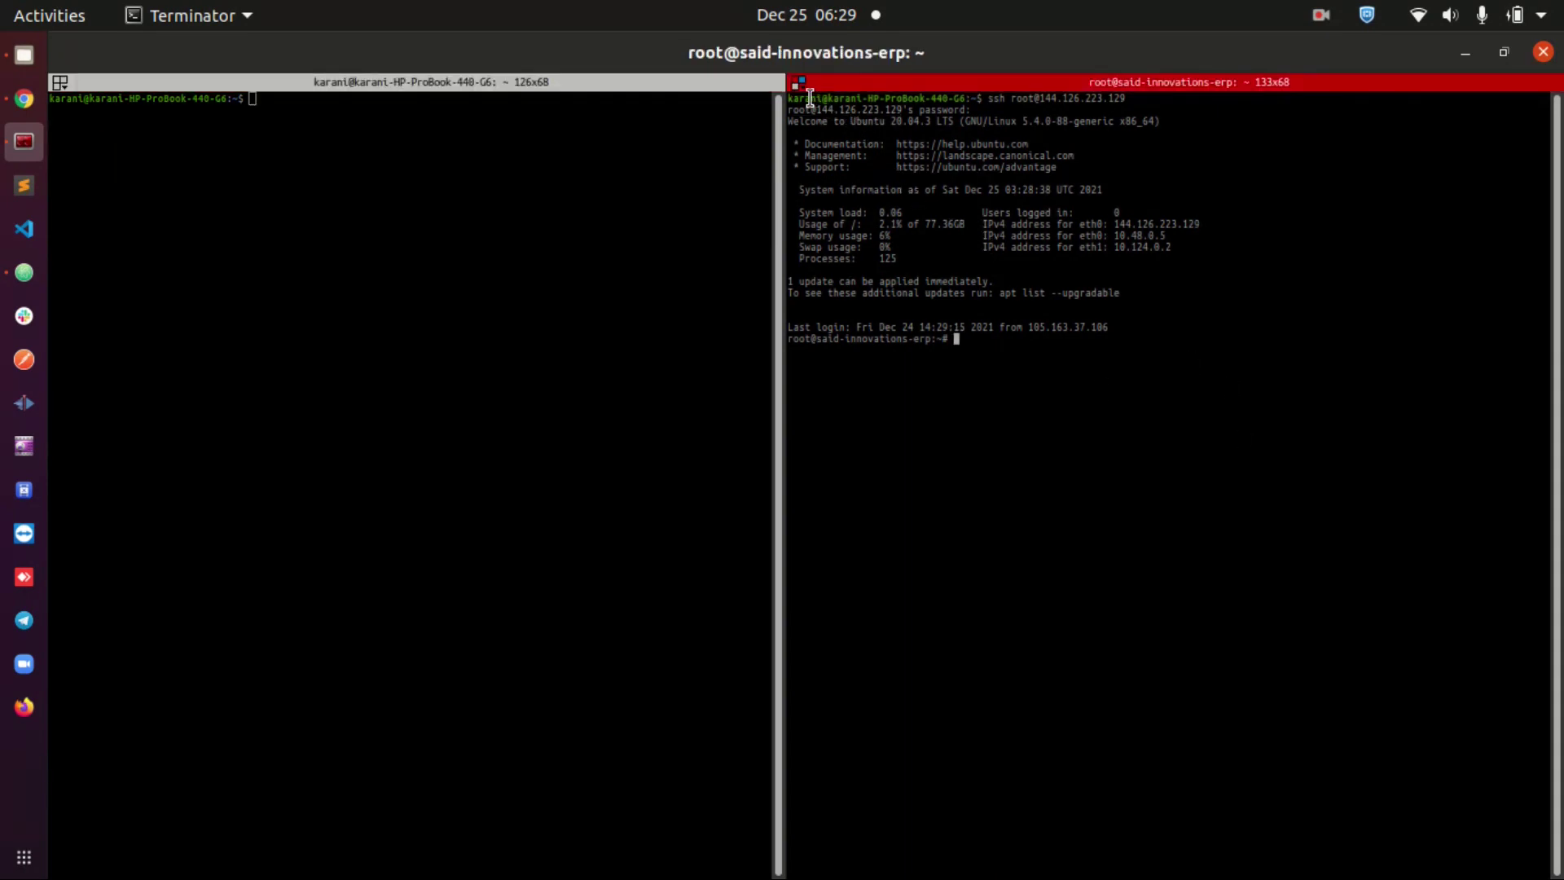
mouse_move(806, 96)
left_mouse_down()
mouse_move(1014, 361)
mouse_move(1036, 148)
left_mouse_up()
Keep the remote pane active briefly, then refocus the local terminal pane.
left_click(1015, 367)
left_click(1115, 504)
left_click(1125, 354)
left_click(293, 384)
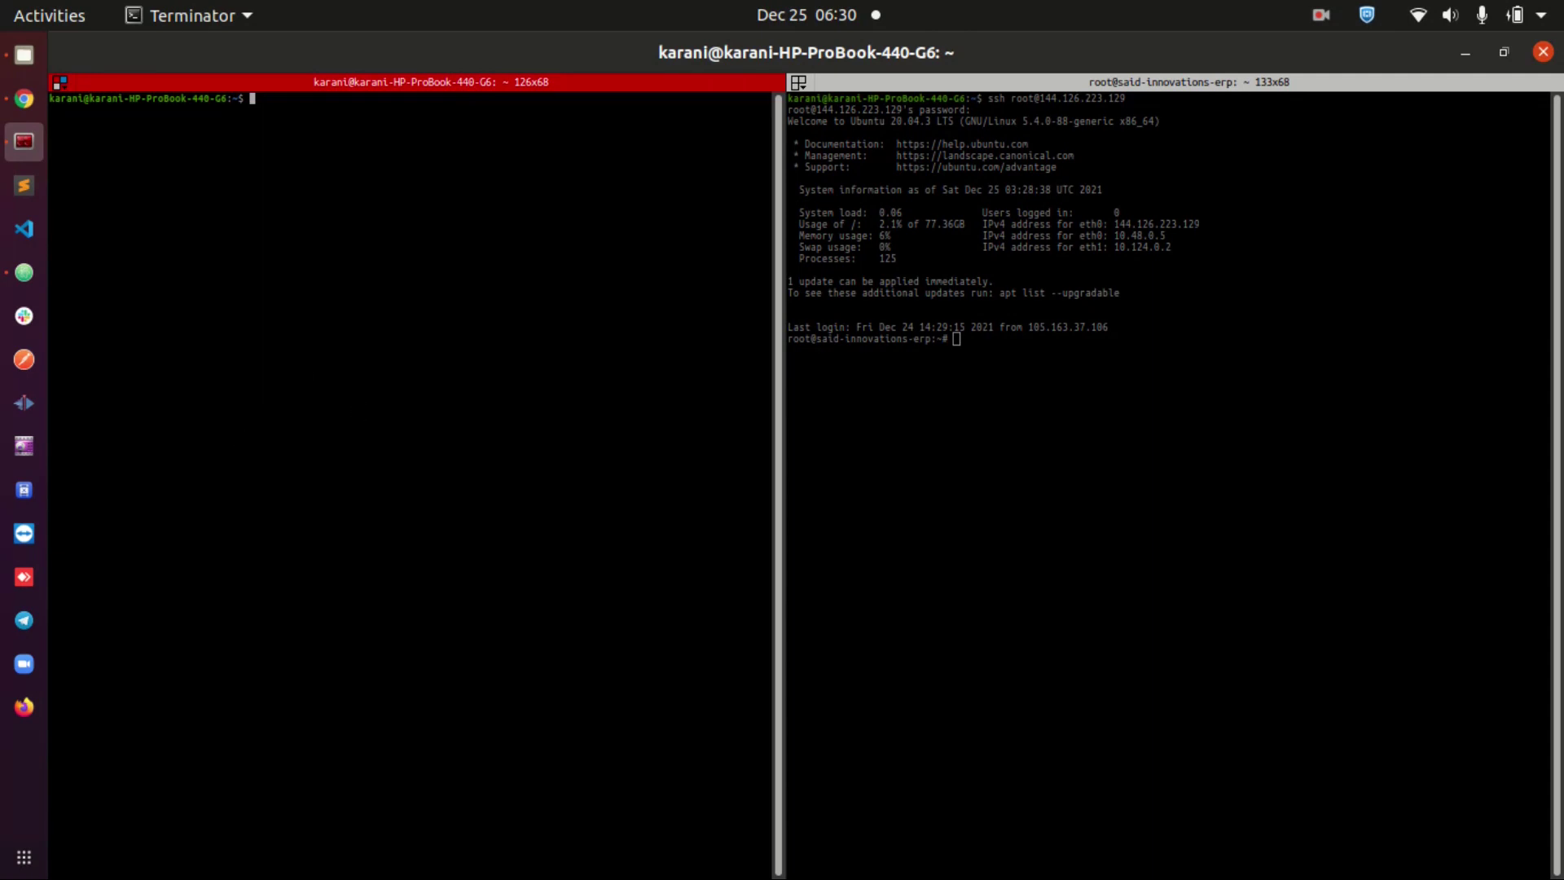
Load github.com in Chrome and start a new repository.
key("alt+Tab")
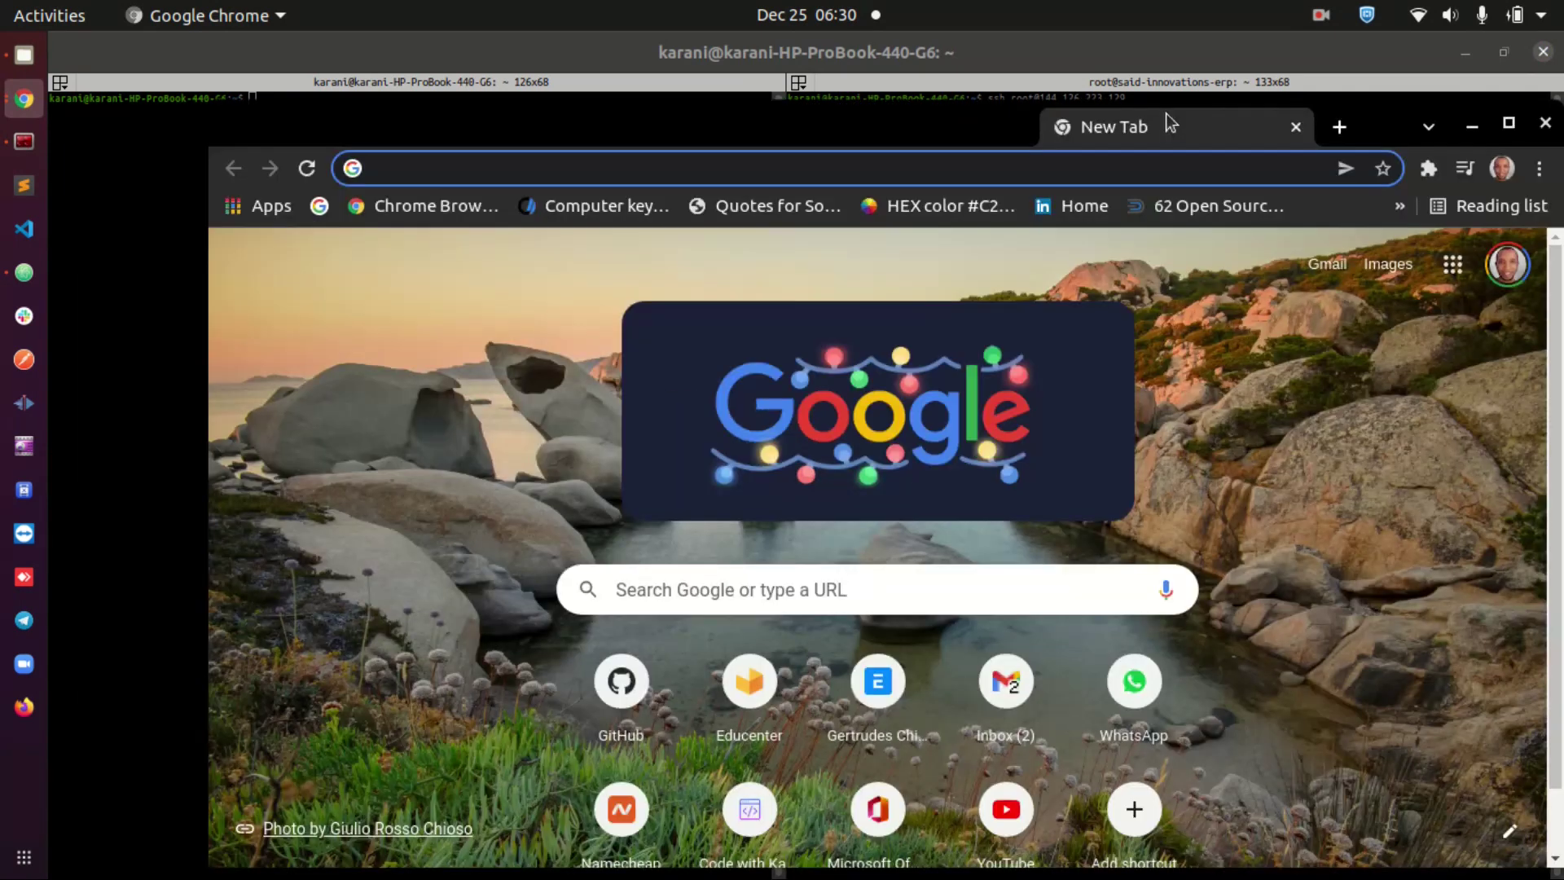
type("git")
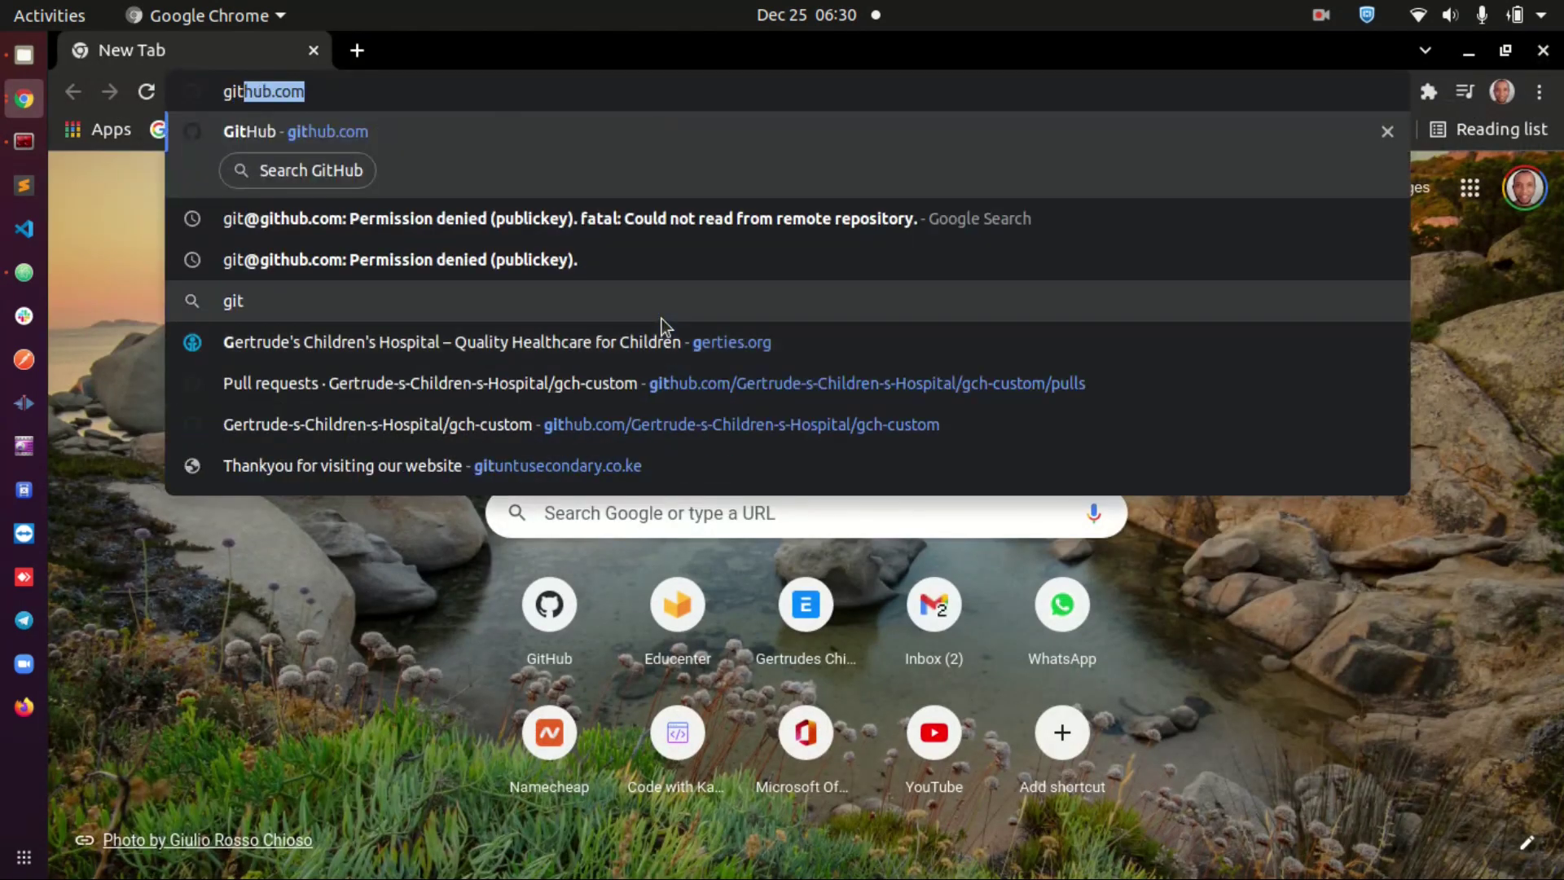
type("hub")
key("Return")
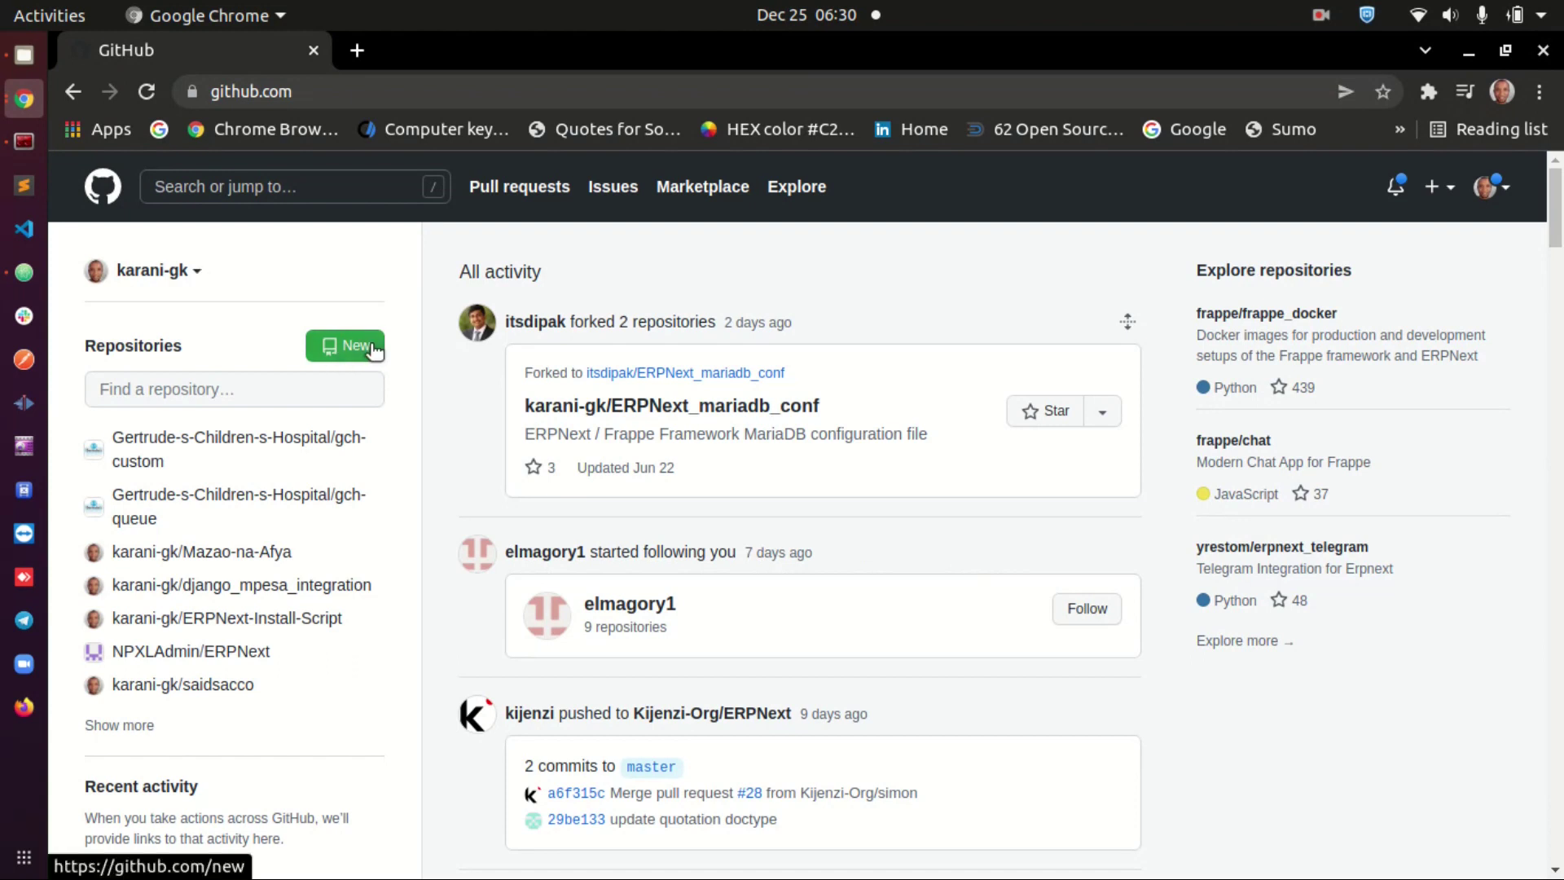
left_click(344, 354)
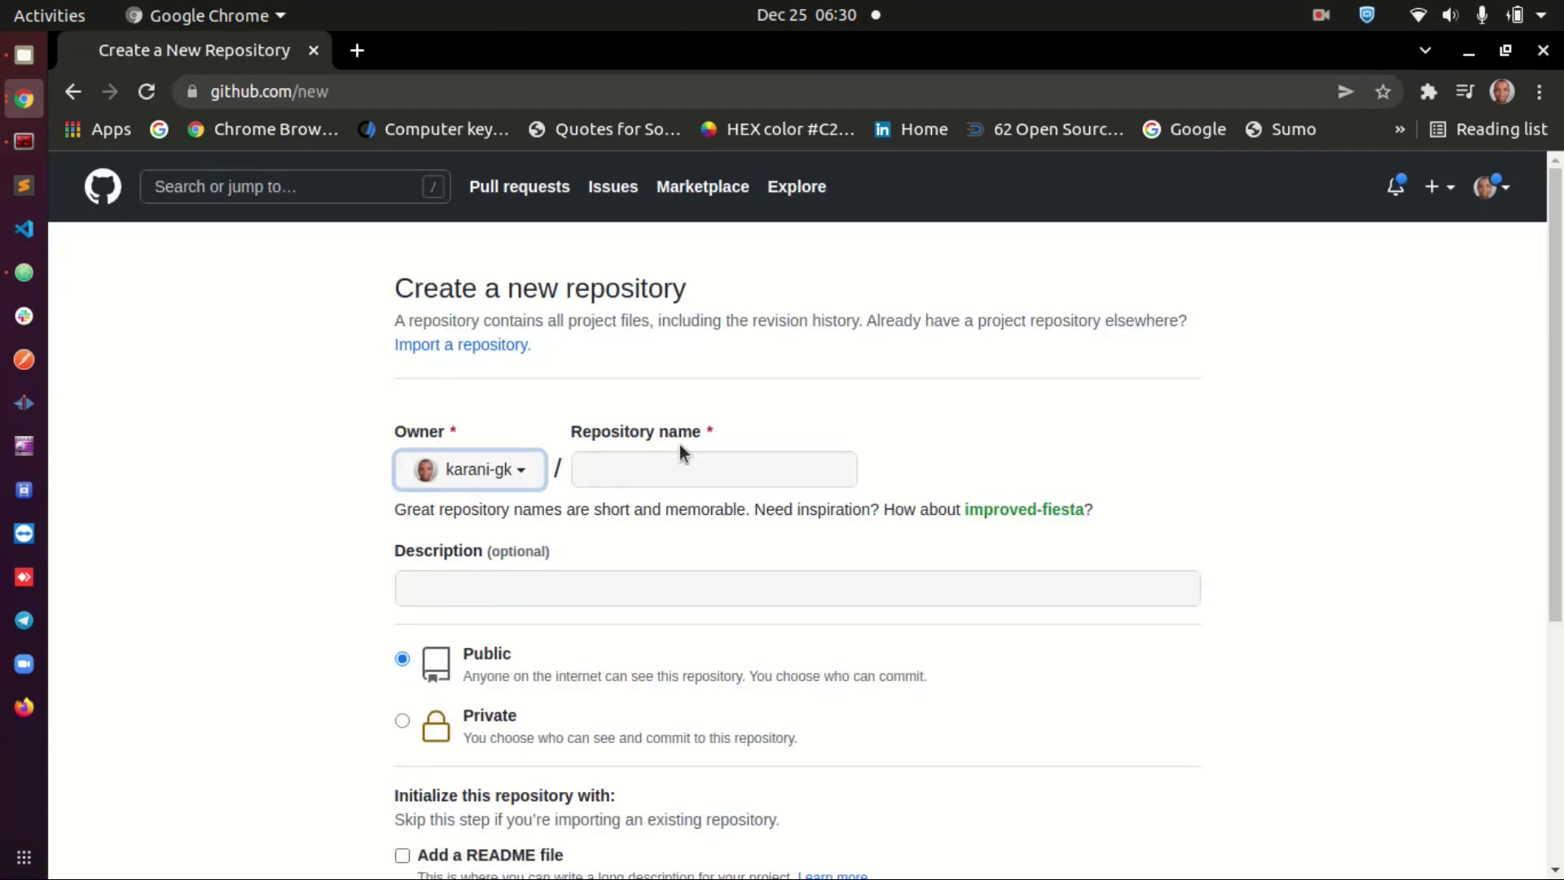
scroll(704, 465, "down", 4)
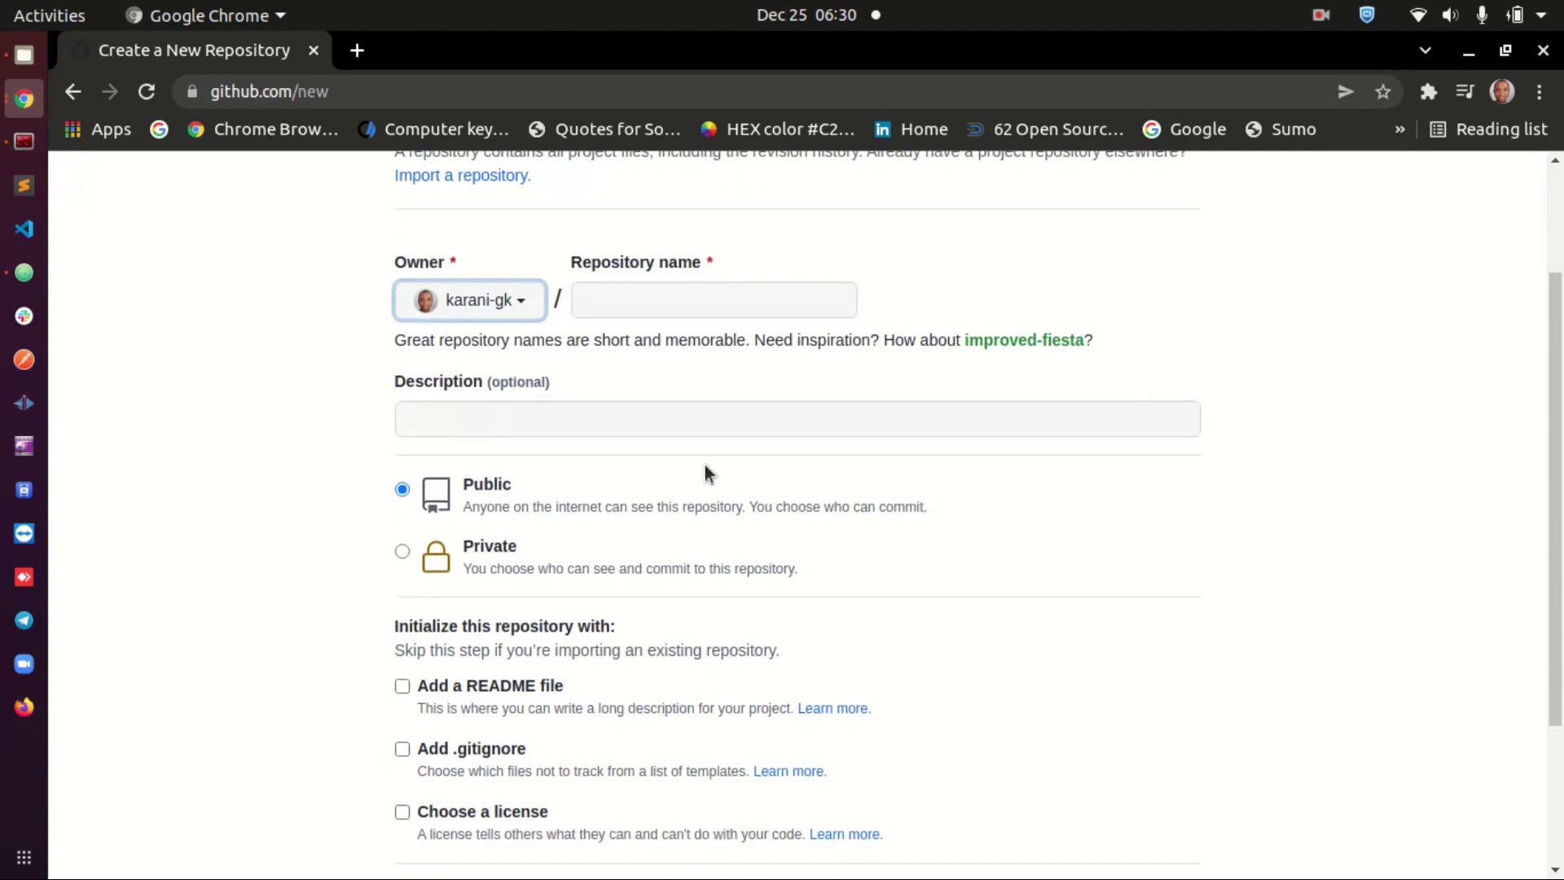
scroll(704, 469, "up", 3)
Name the public repository 'github-demo' and create it without README, .gitignore or license.
left_click(647, 407)
left_click(847, 293)
type("git")
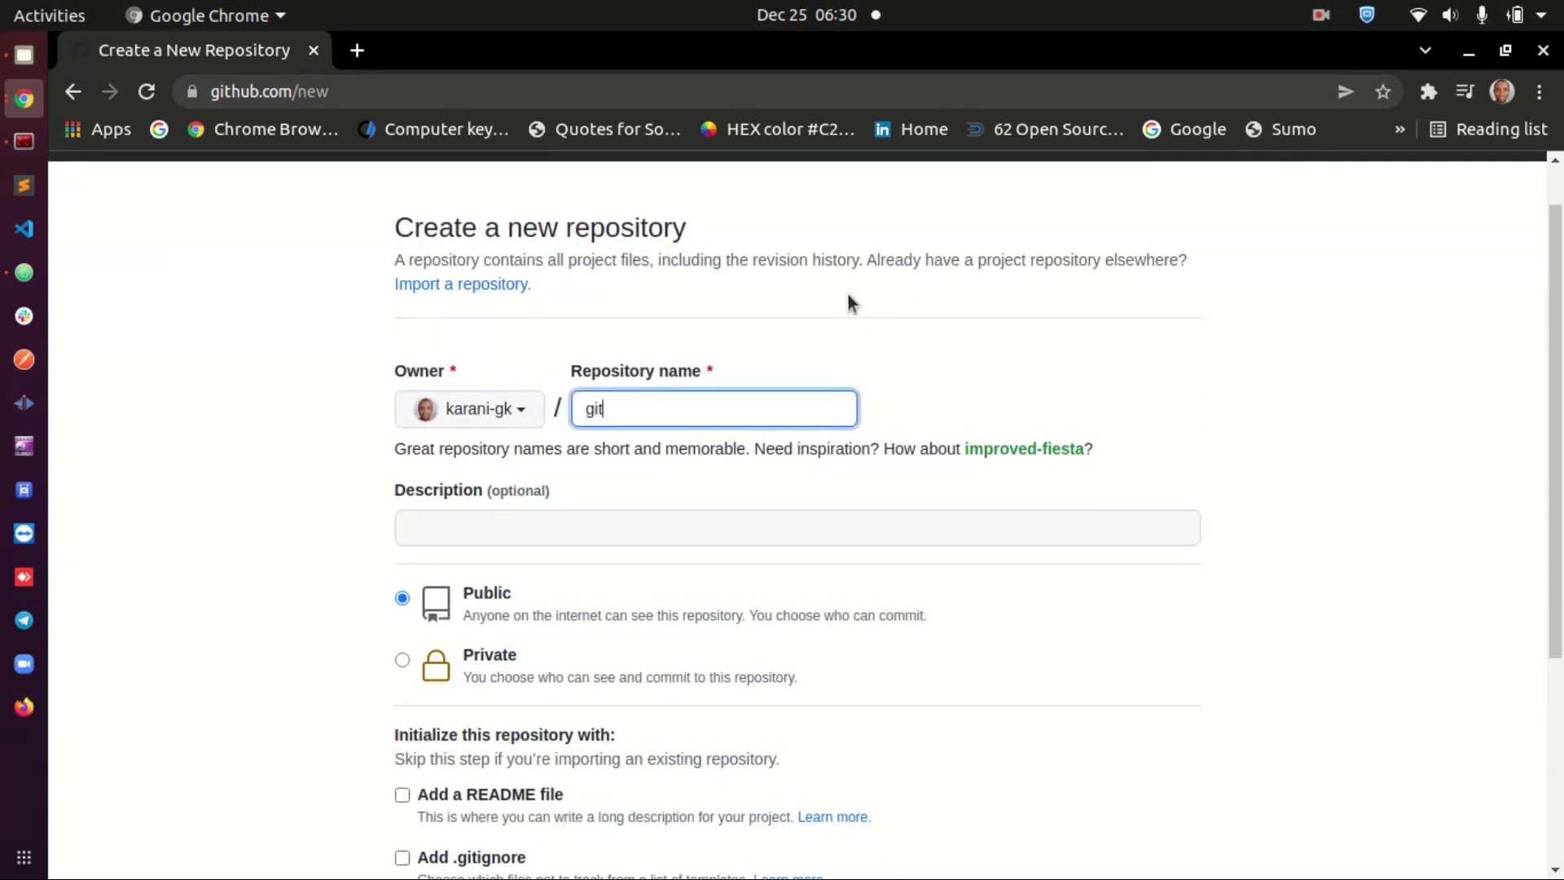
type("hub")
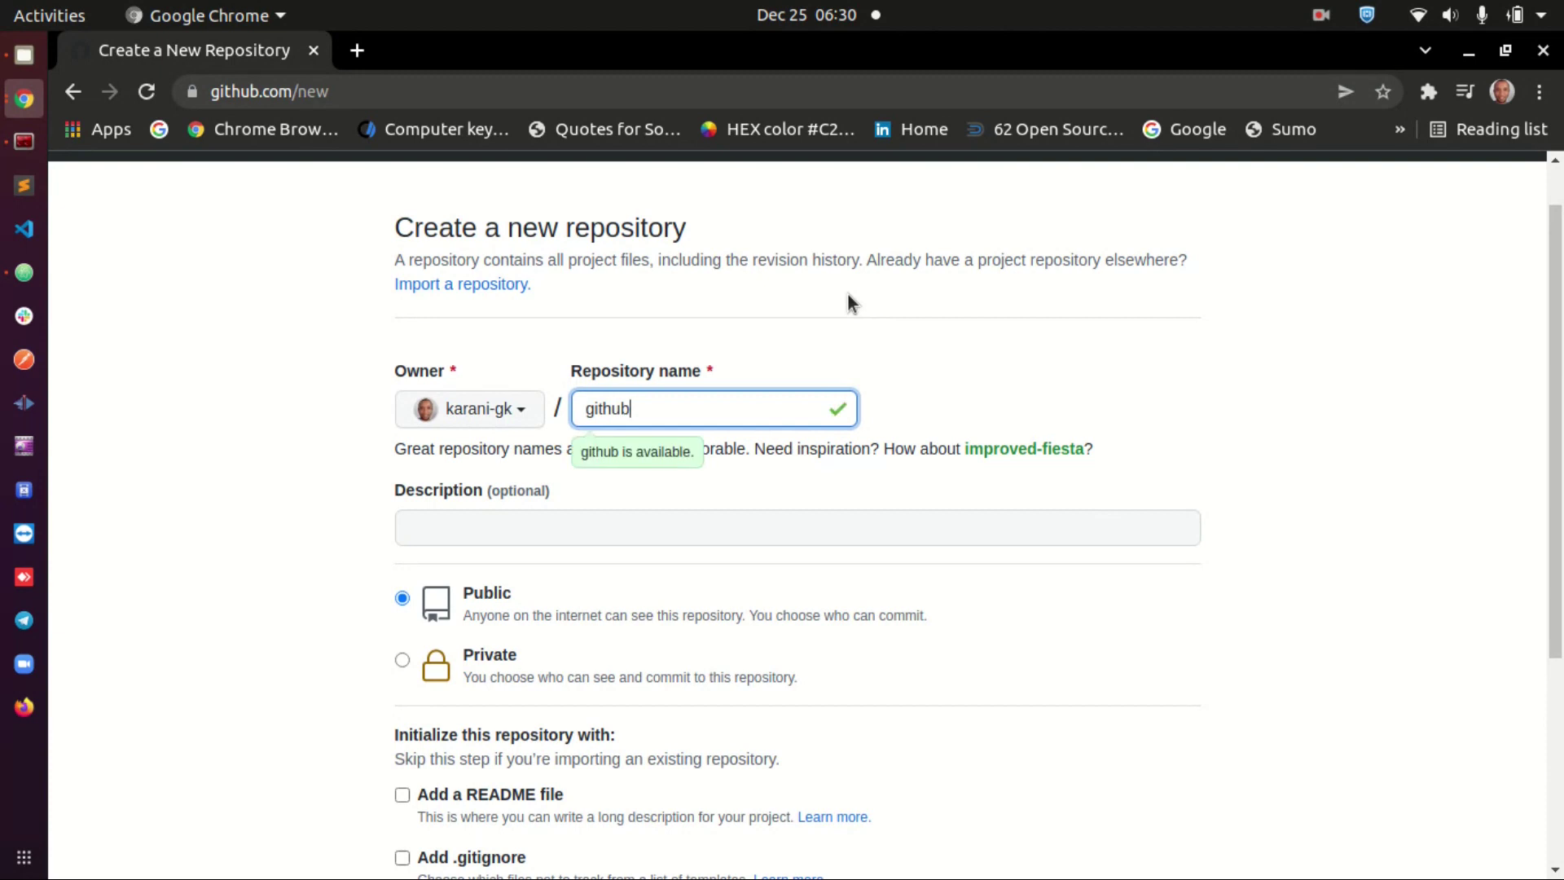
type("-")
type("demo")
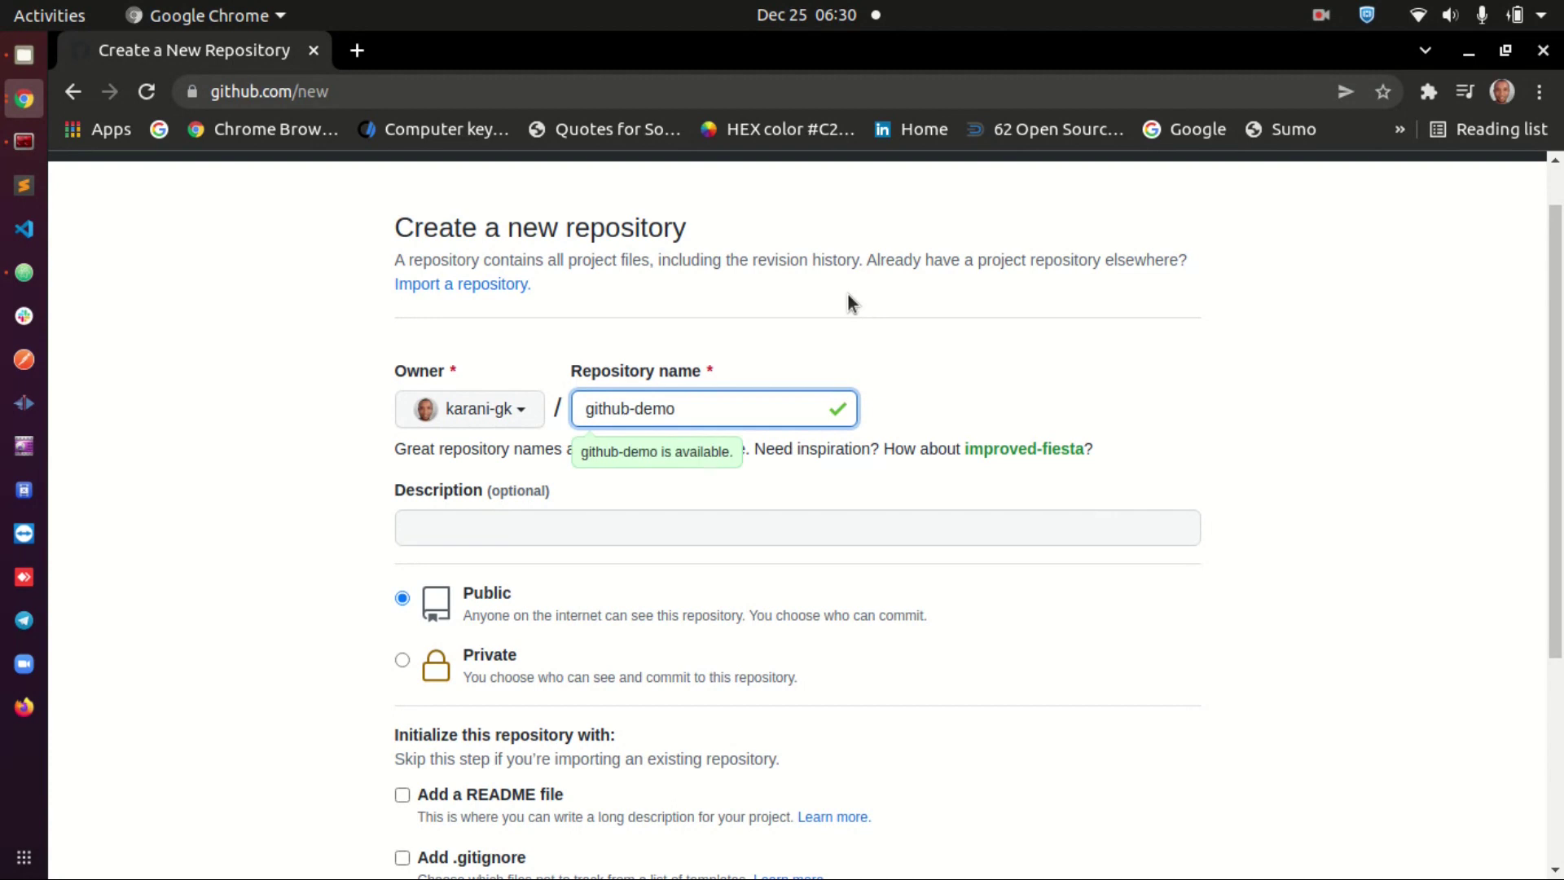
left_click(704, 407)
left_click_drag(596, 408, 694, 416)
scroll(696, 545, "down", 2)
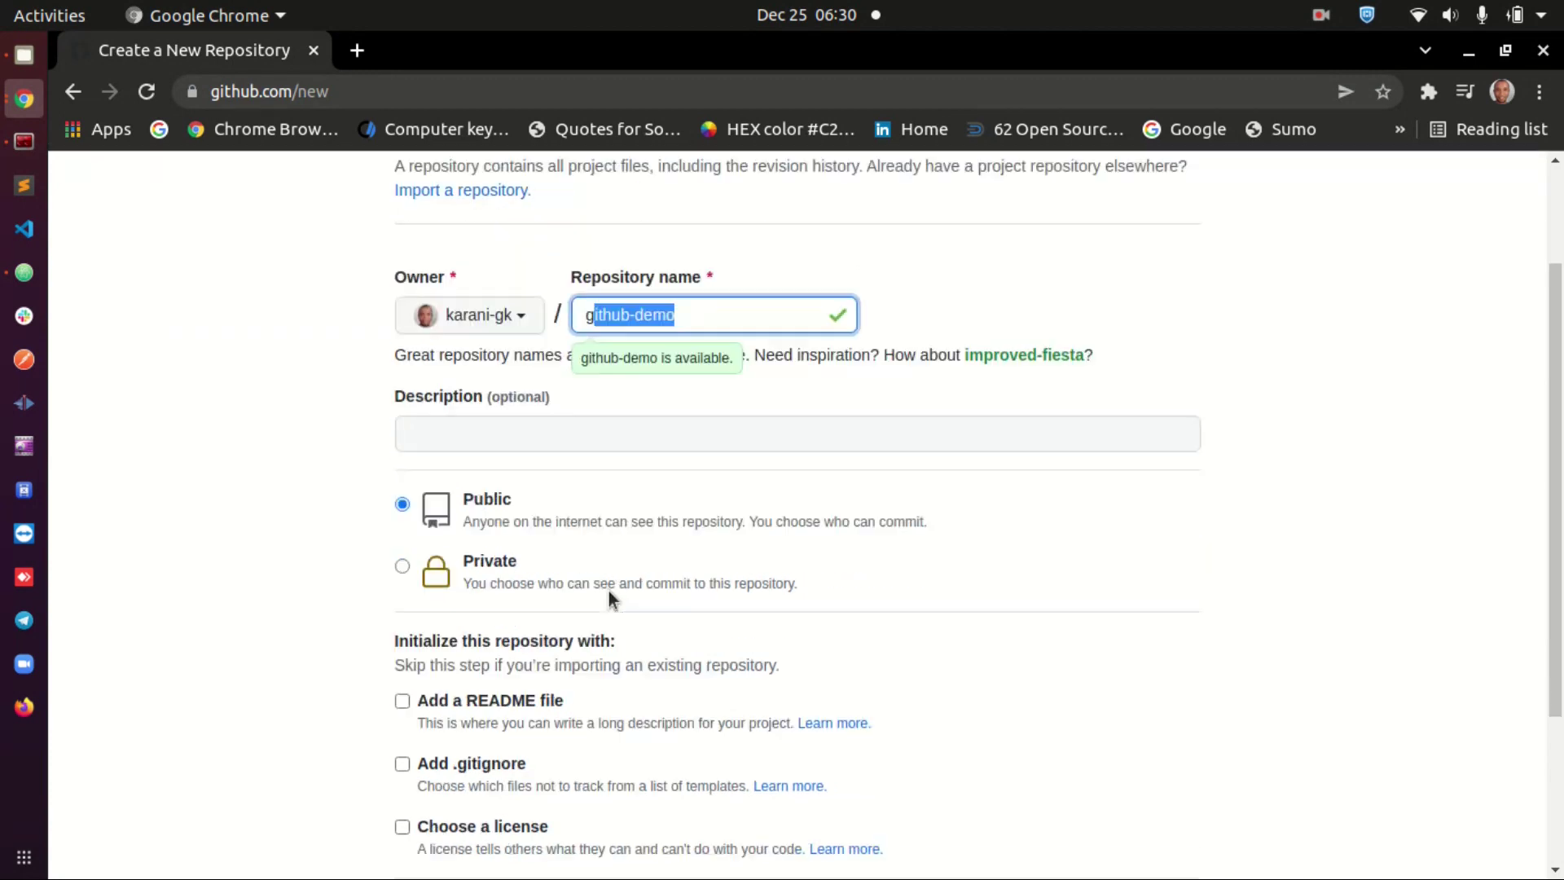
scroll(550, 575, "down", 1)
scroll(610, 479, "up", 1)
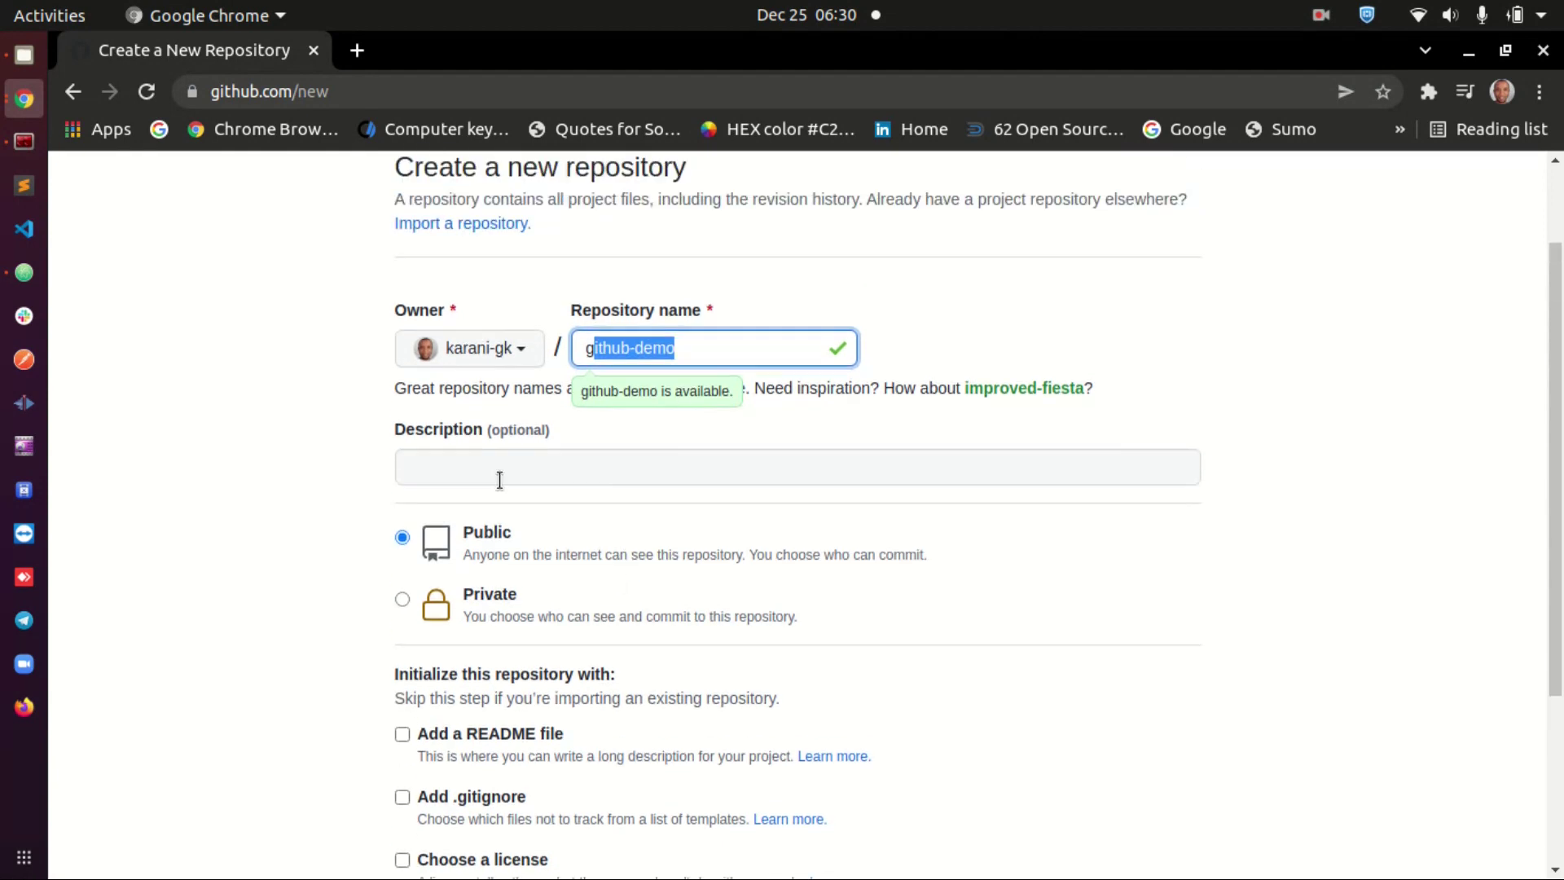
left_click(500, 478)
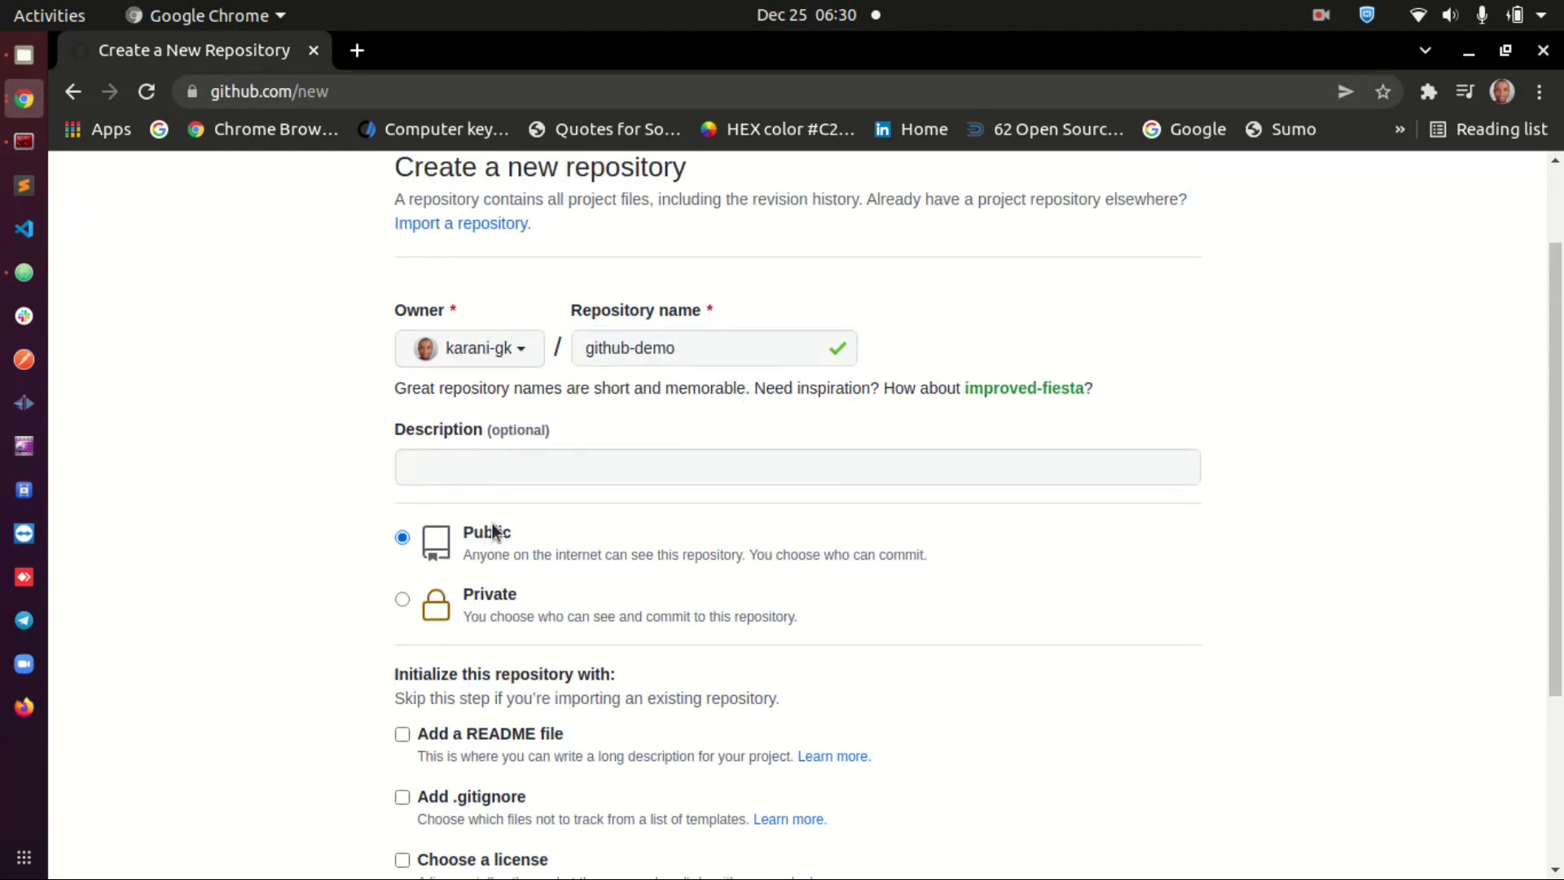
scroll(673, 545, "down", 3)
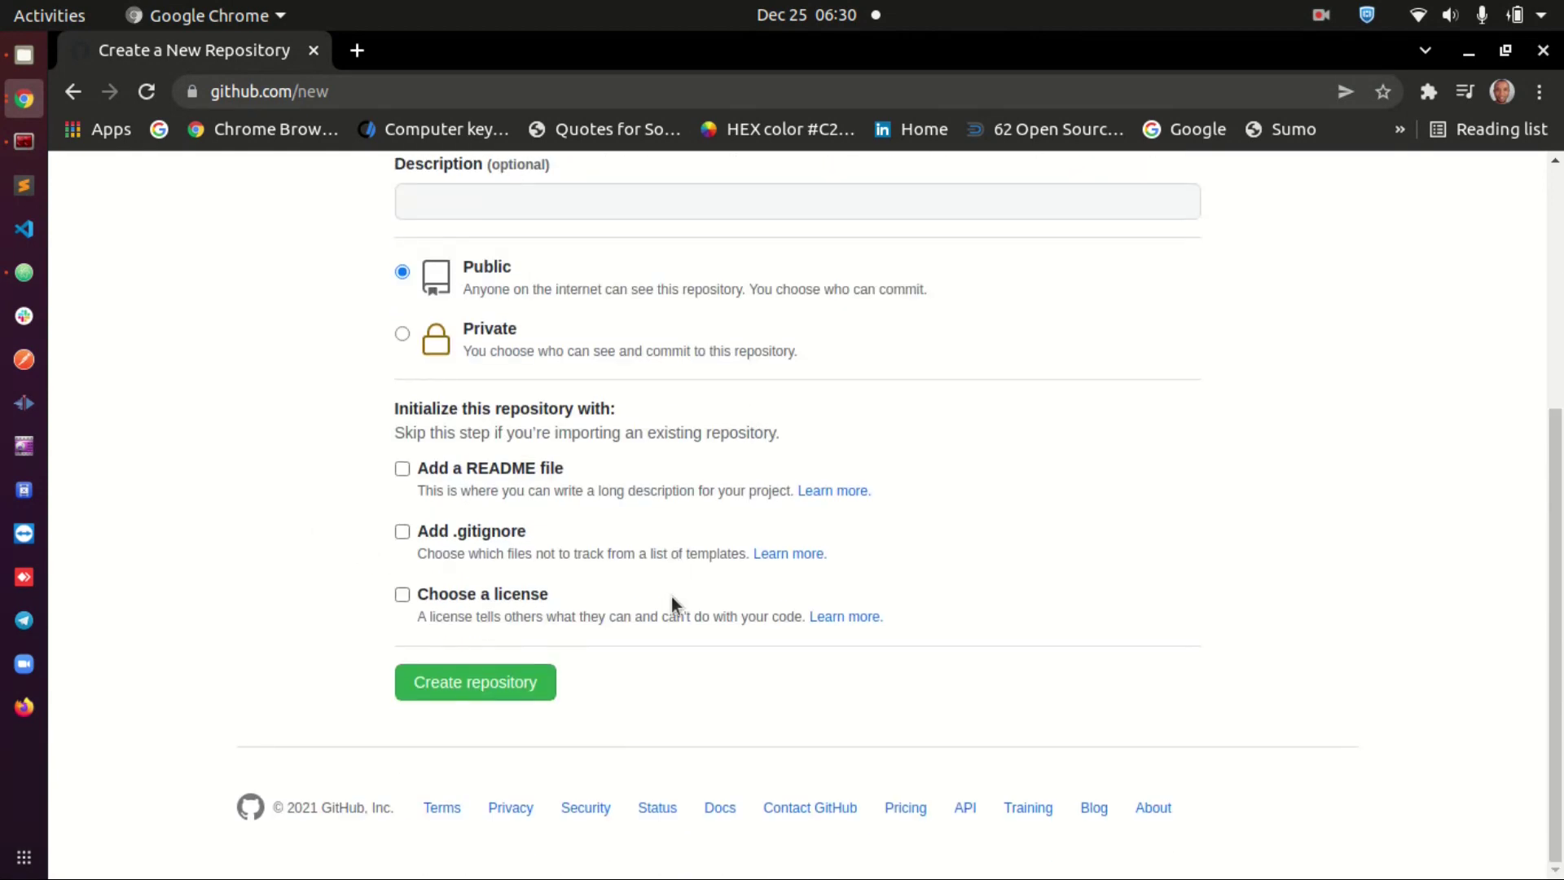
left_click(497, 677)
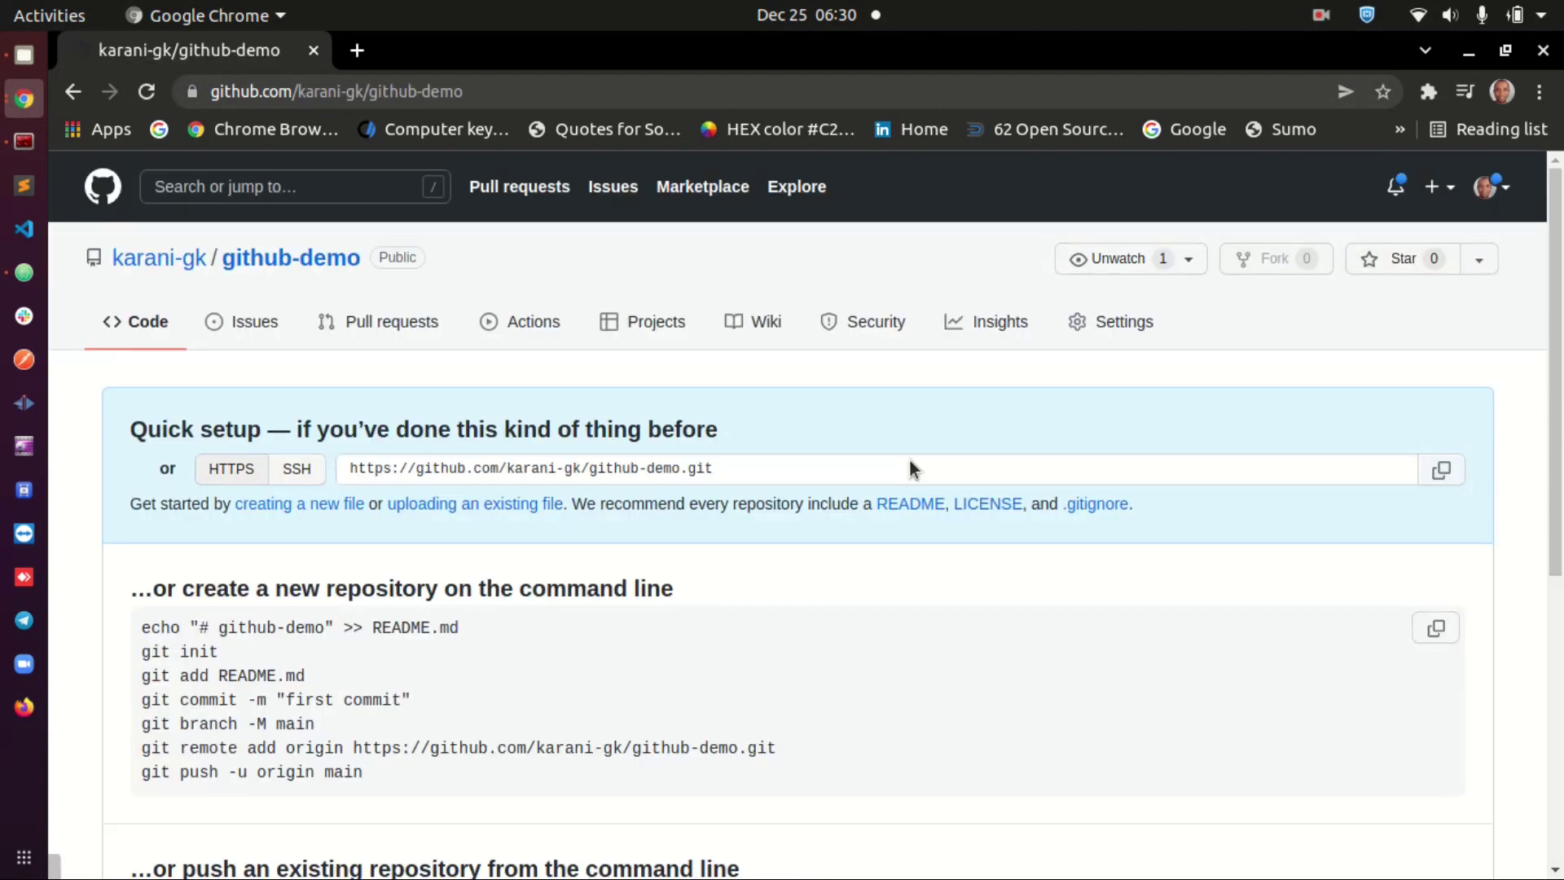
scroll(855, 517, "down", 2)
scroll(855, 518, "down", 3)
scroll(496, 480, "up", 5)
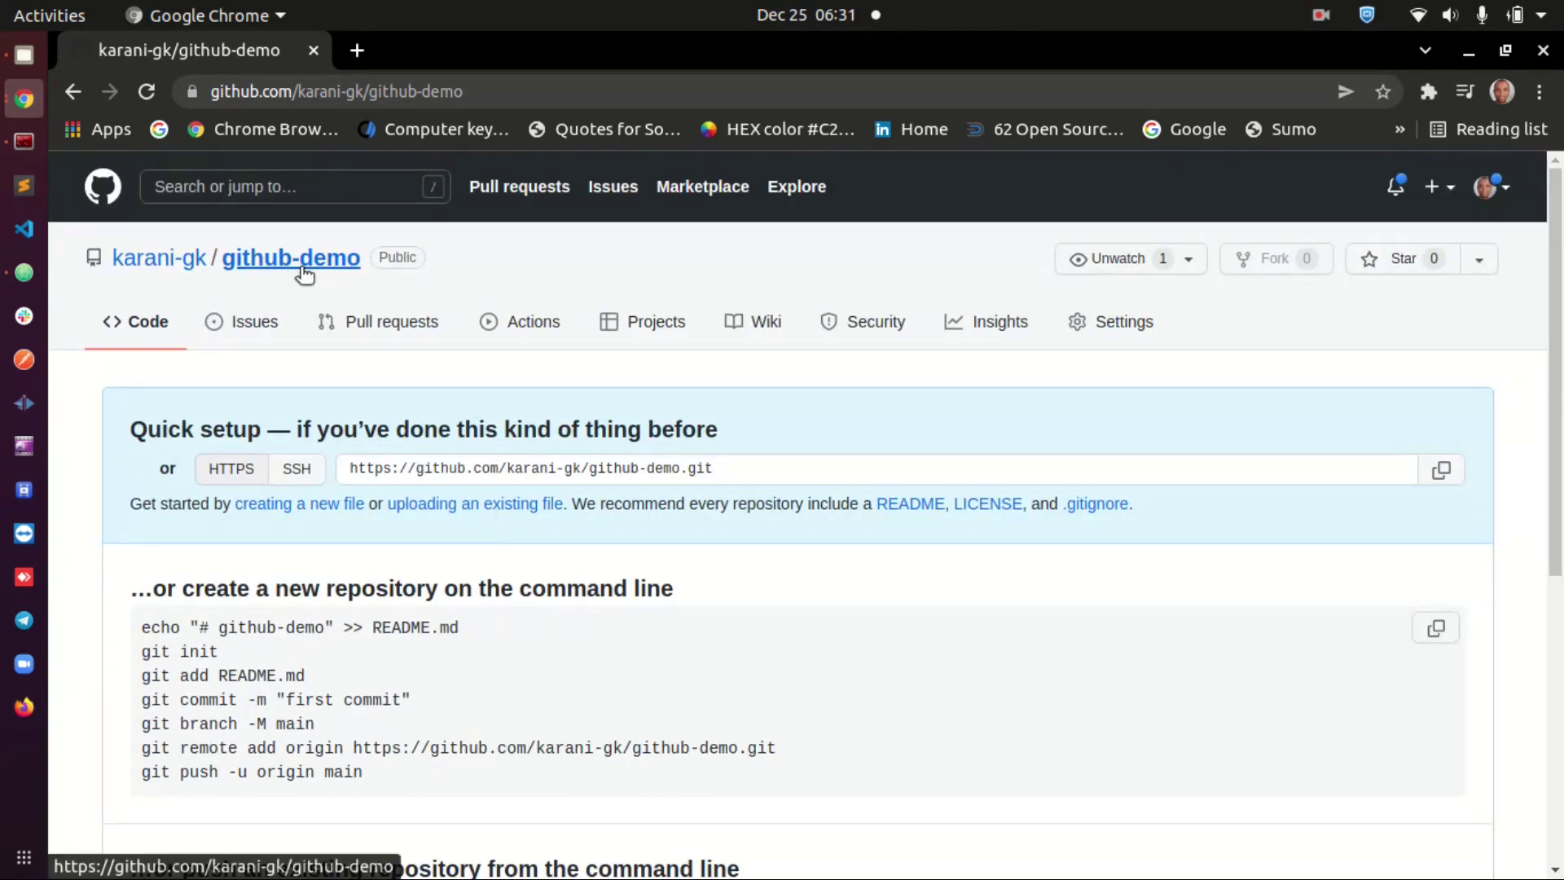
scroll(420, 645, "down", 3)
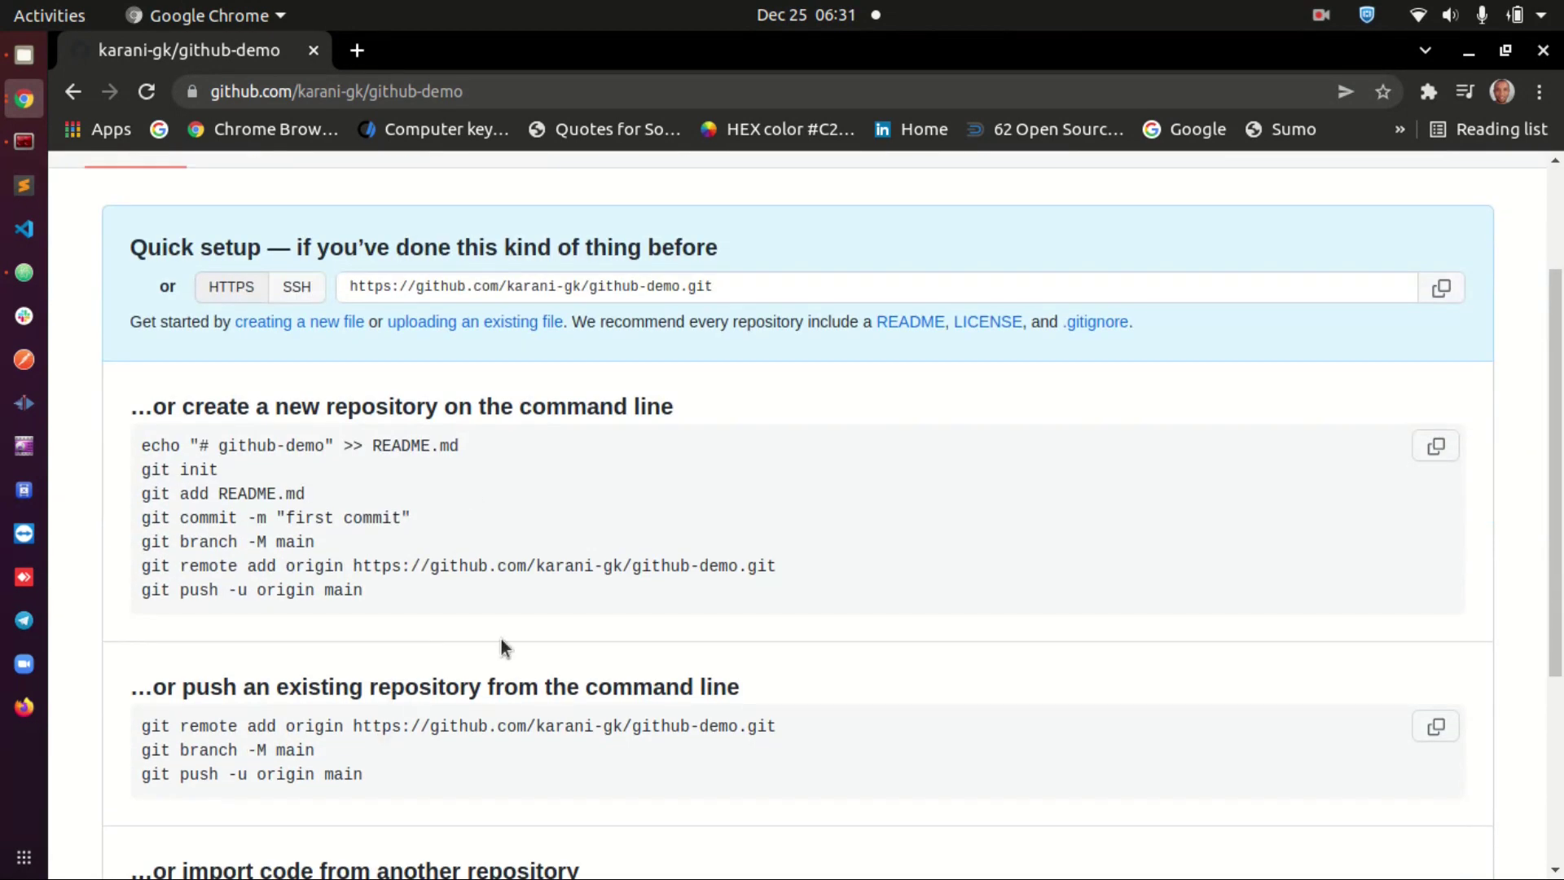
scroll(501, 647, "up", 3)
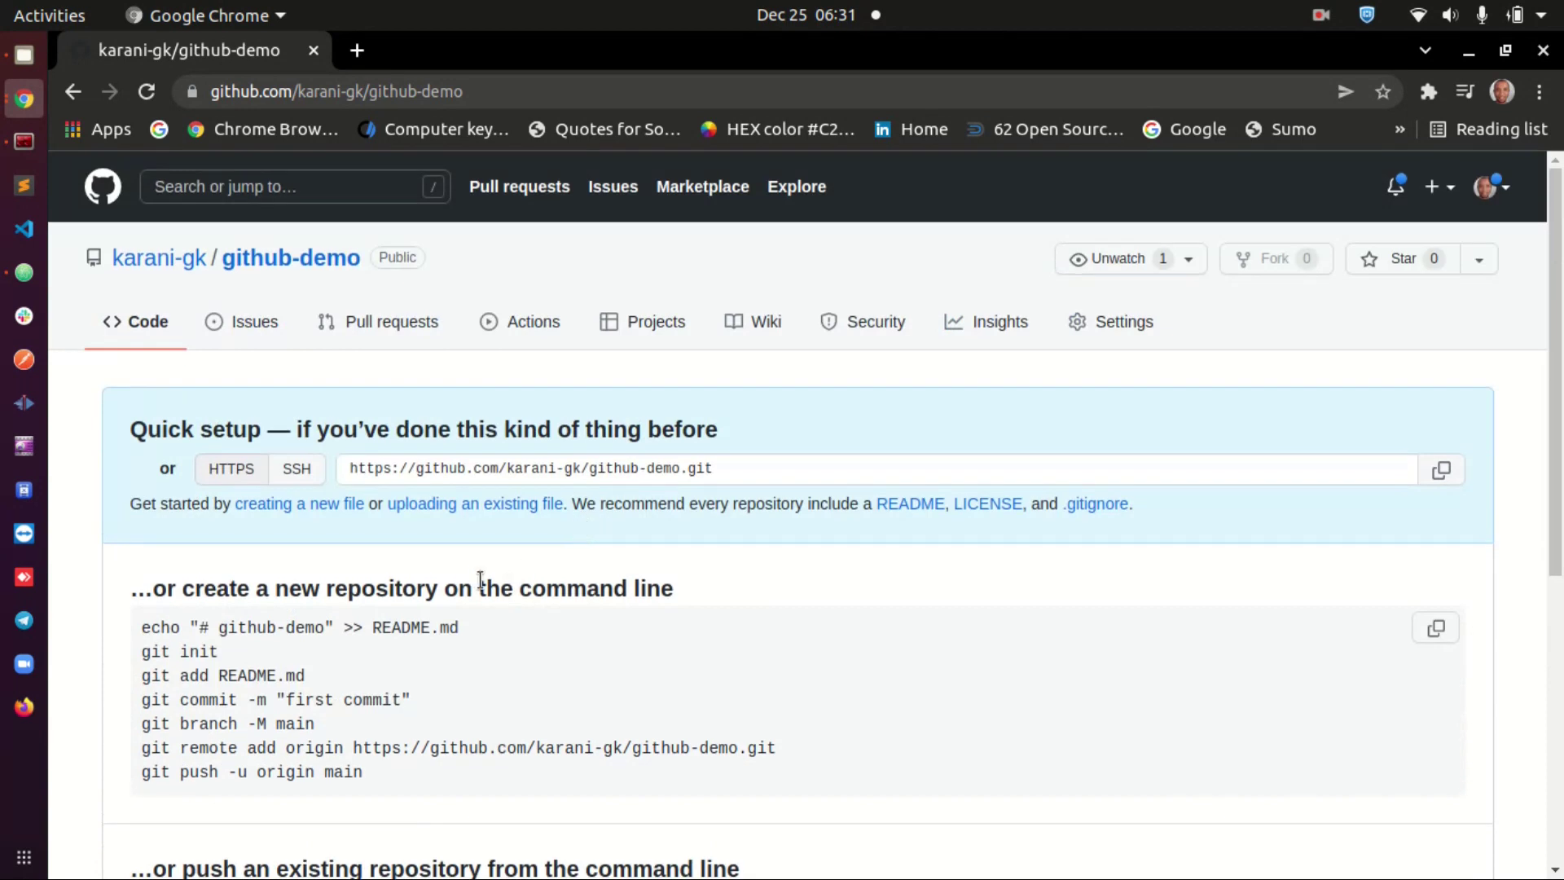
scroll(569, 464, "down", 4)
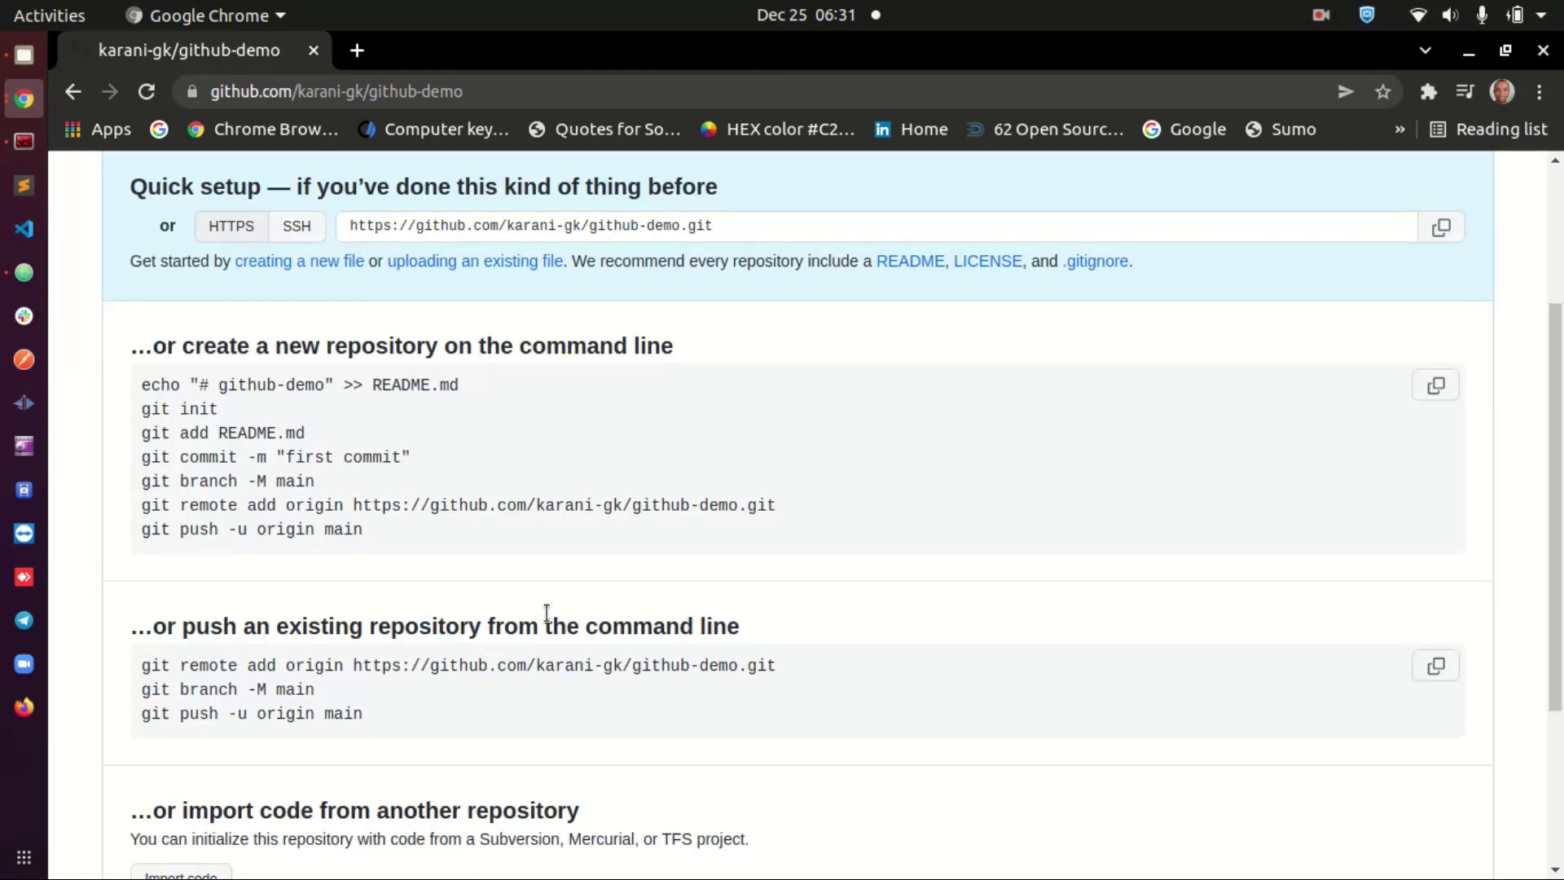
scroll(547, 611, "down", 4)
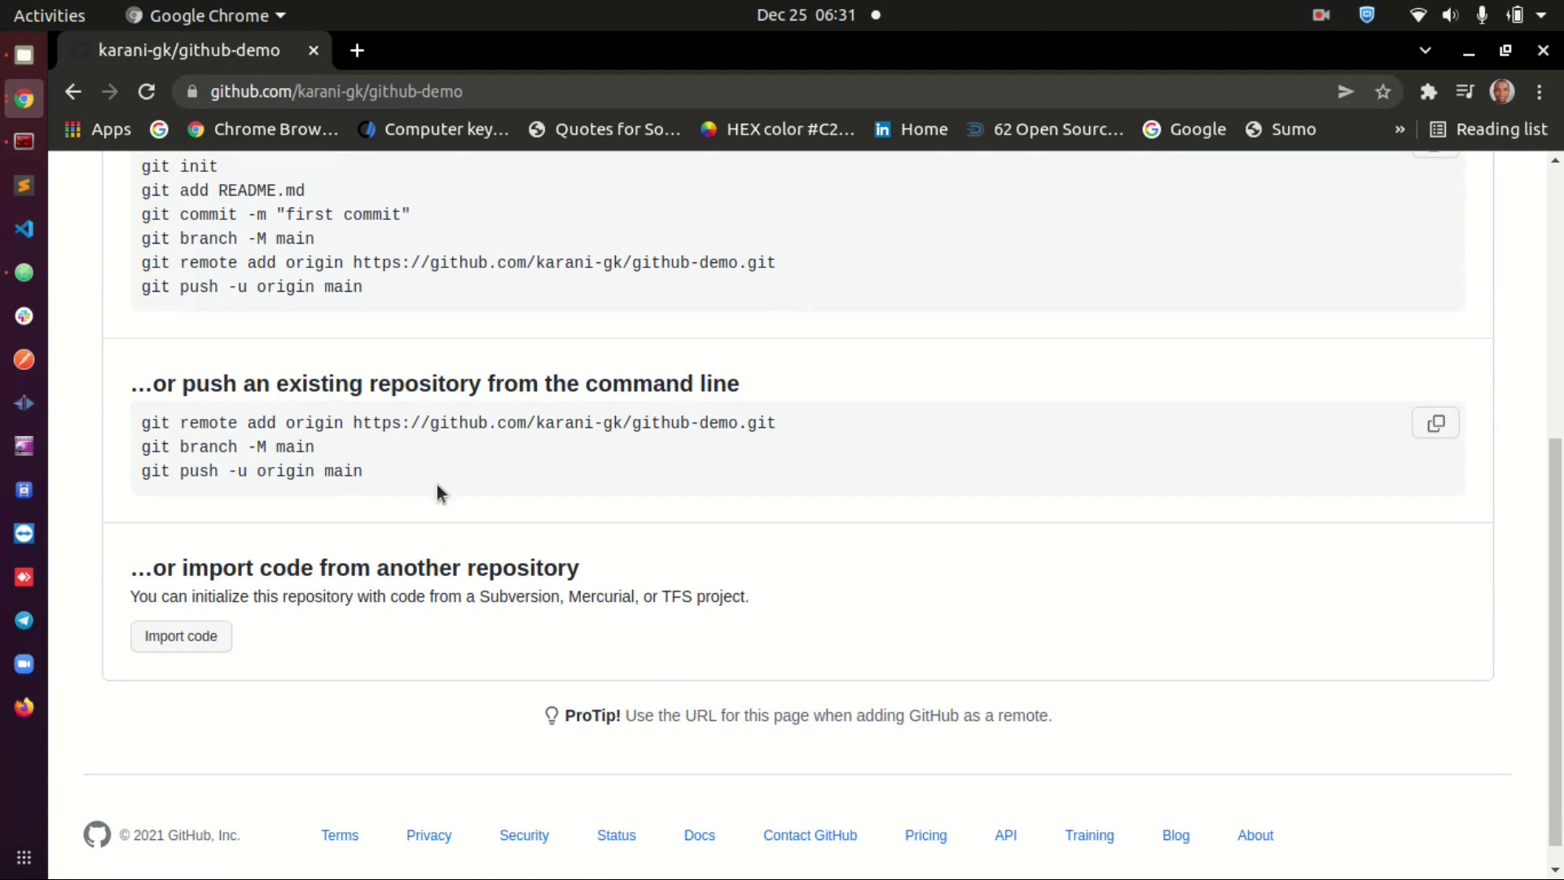
scroll(436, 483, "up", 4)
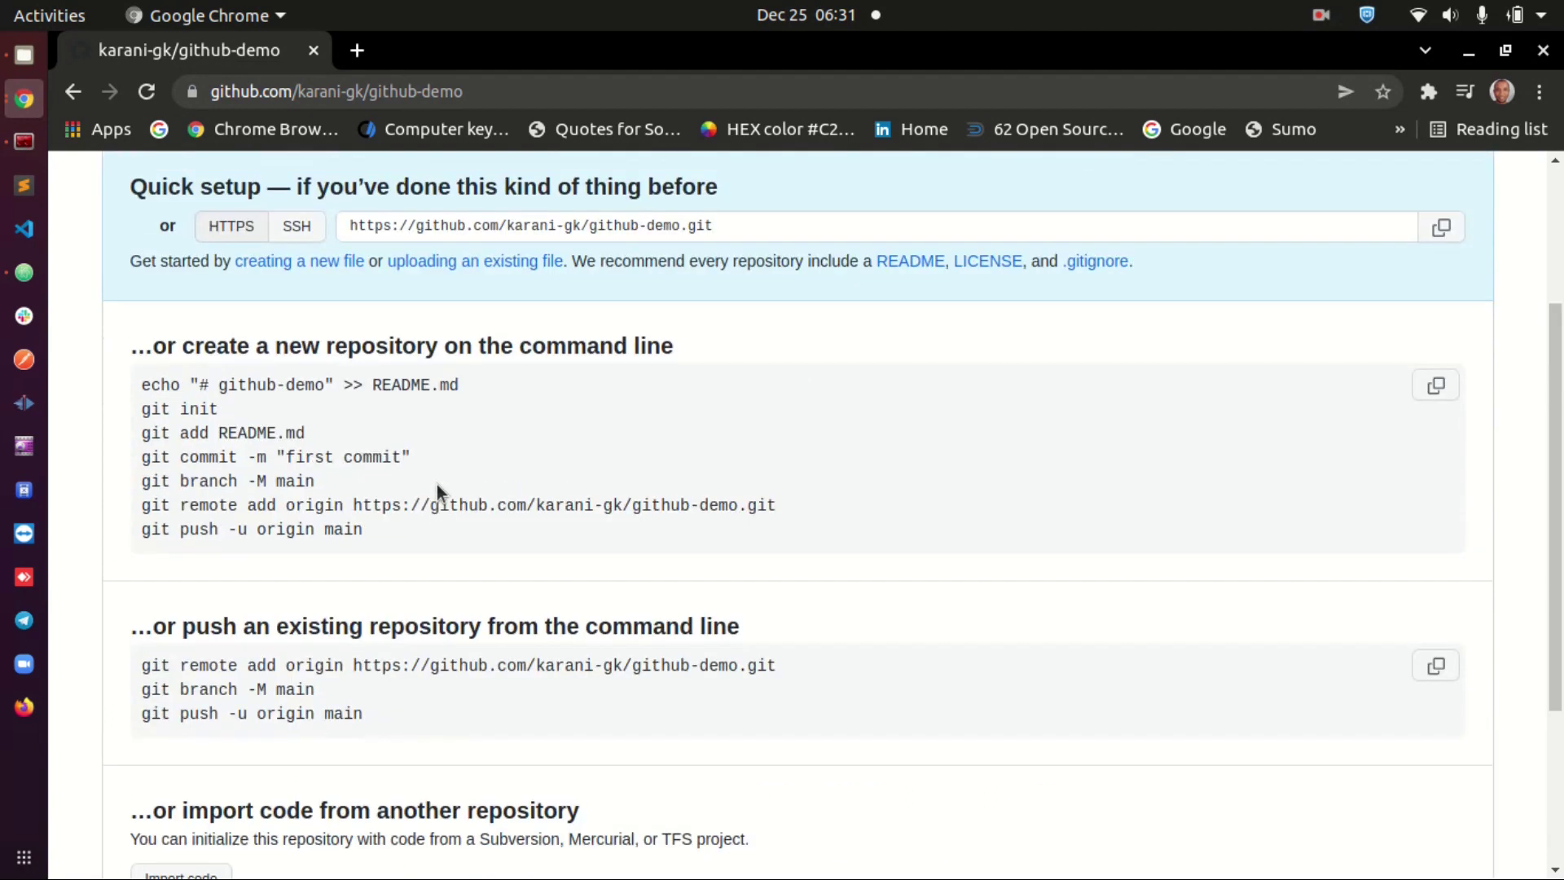
Bring Terminator forward, then select and deselect the server welcome text in the right pane.
left_click(35, 147)
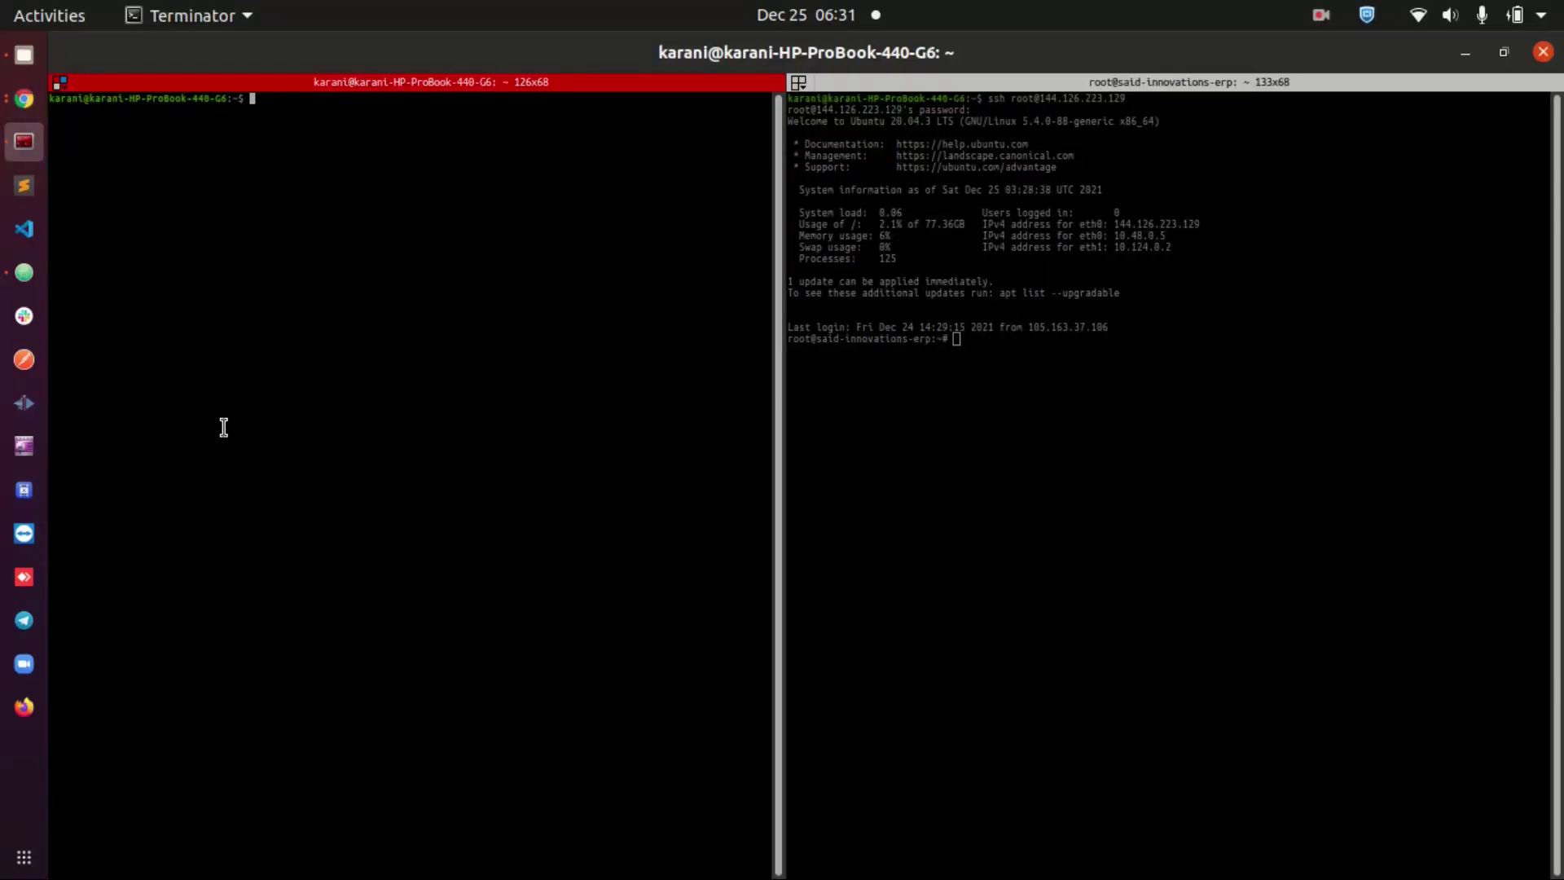
left_click(29, 97)
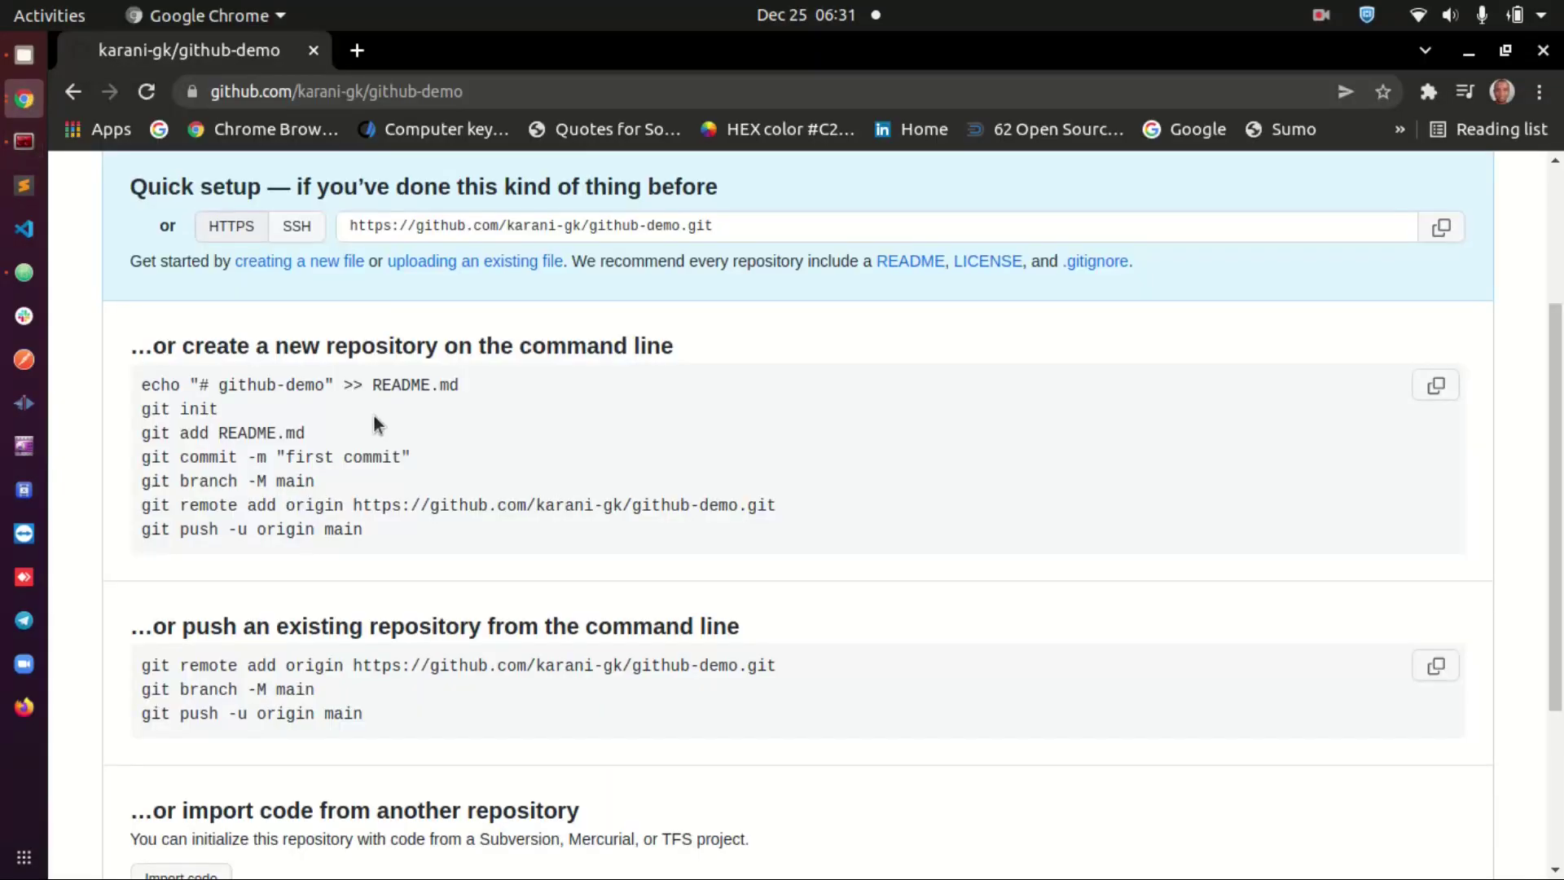
left_click(24, 147)
left_click_drag(1050, 389, 821, 147)
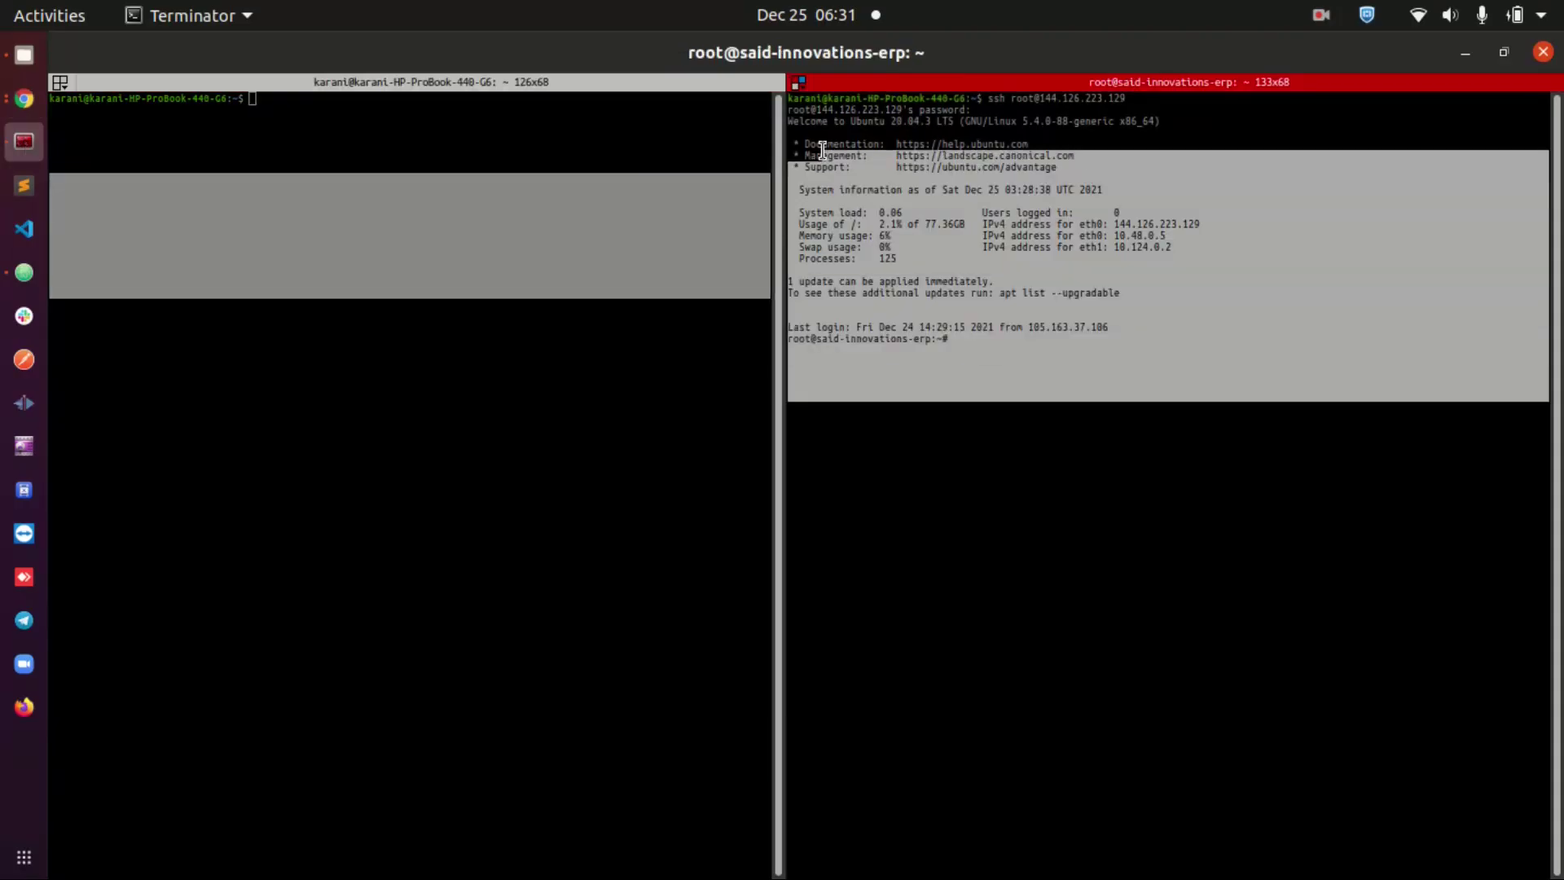
left_click(1063, 481)
mouse_move(1019, 394)
left_mouse_down()
mouse_move(848, 125)
mouse_move(818, 110)
left_mouse_up()
left_click(1024, 502)
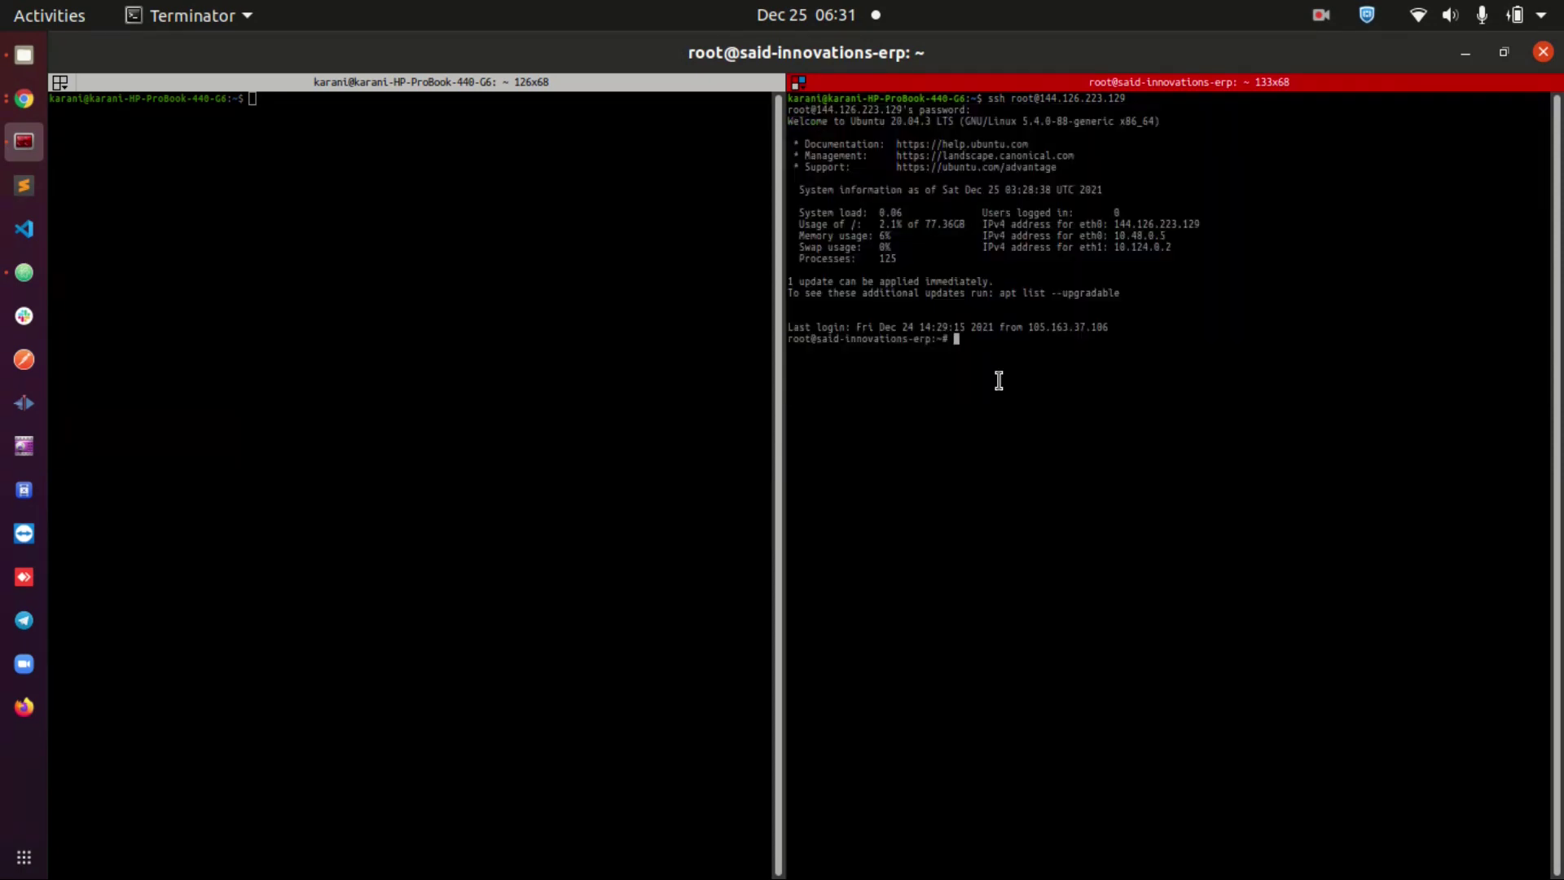
Switch between the GitHub page and Terminator, ending with the remote server pane focused.
left_click(42, 103)
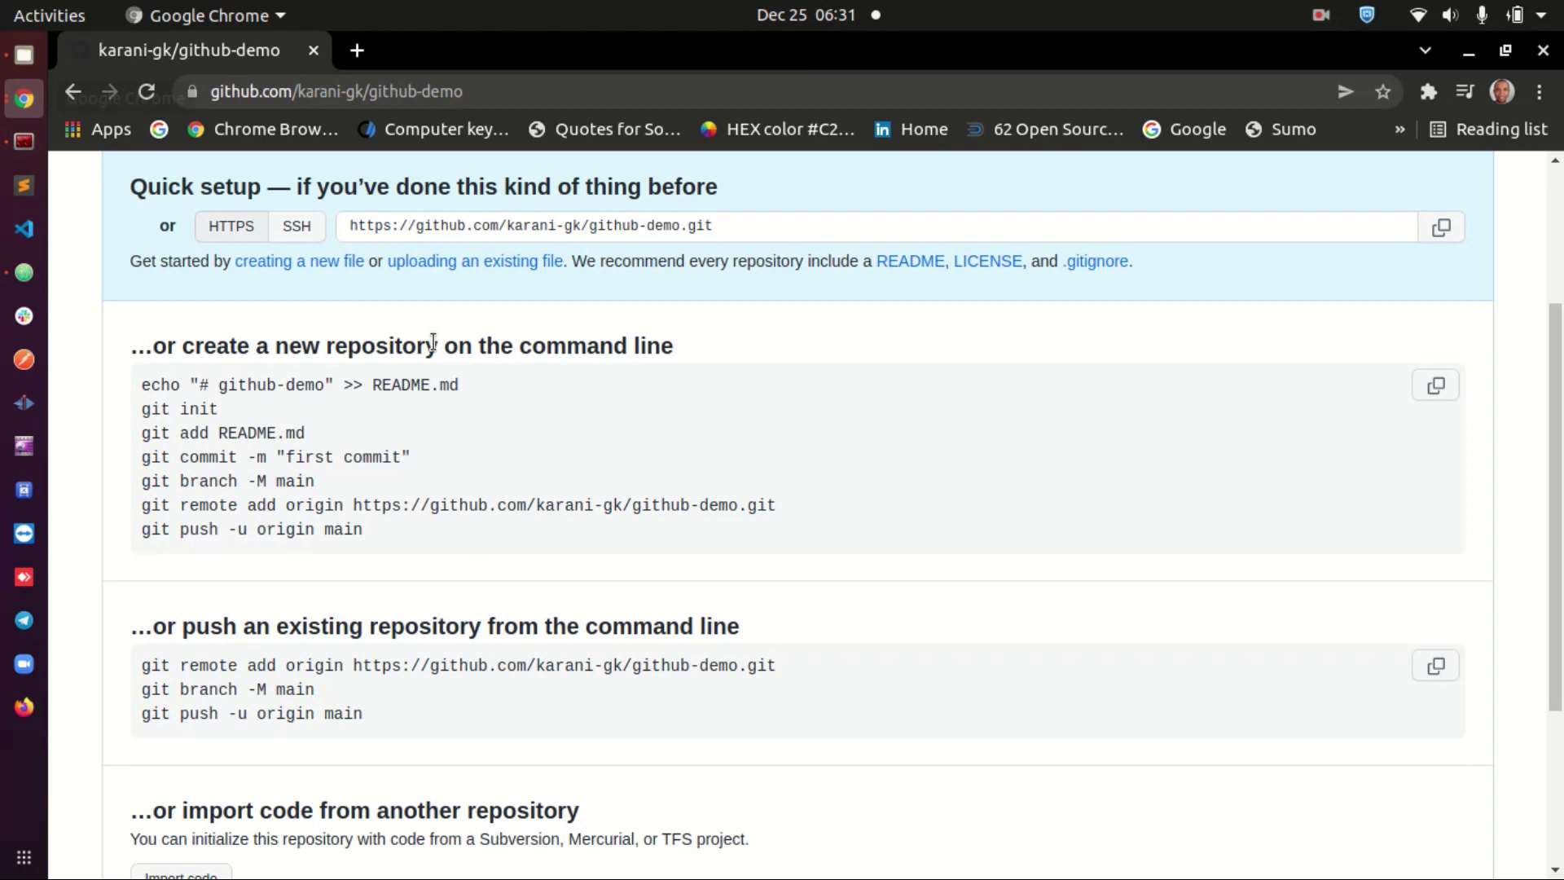
left_click(23, 145)
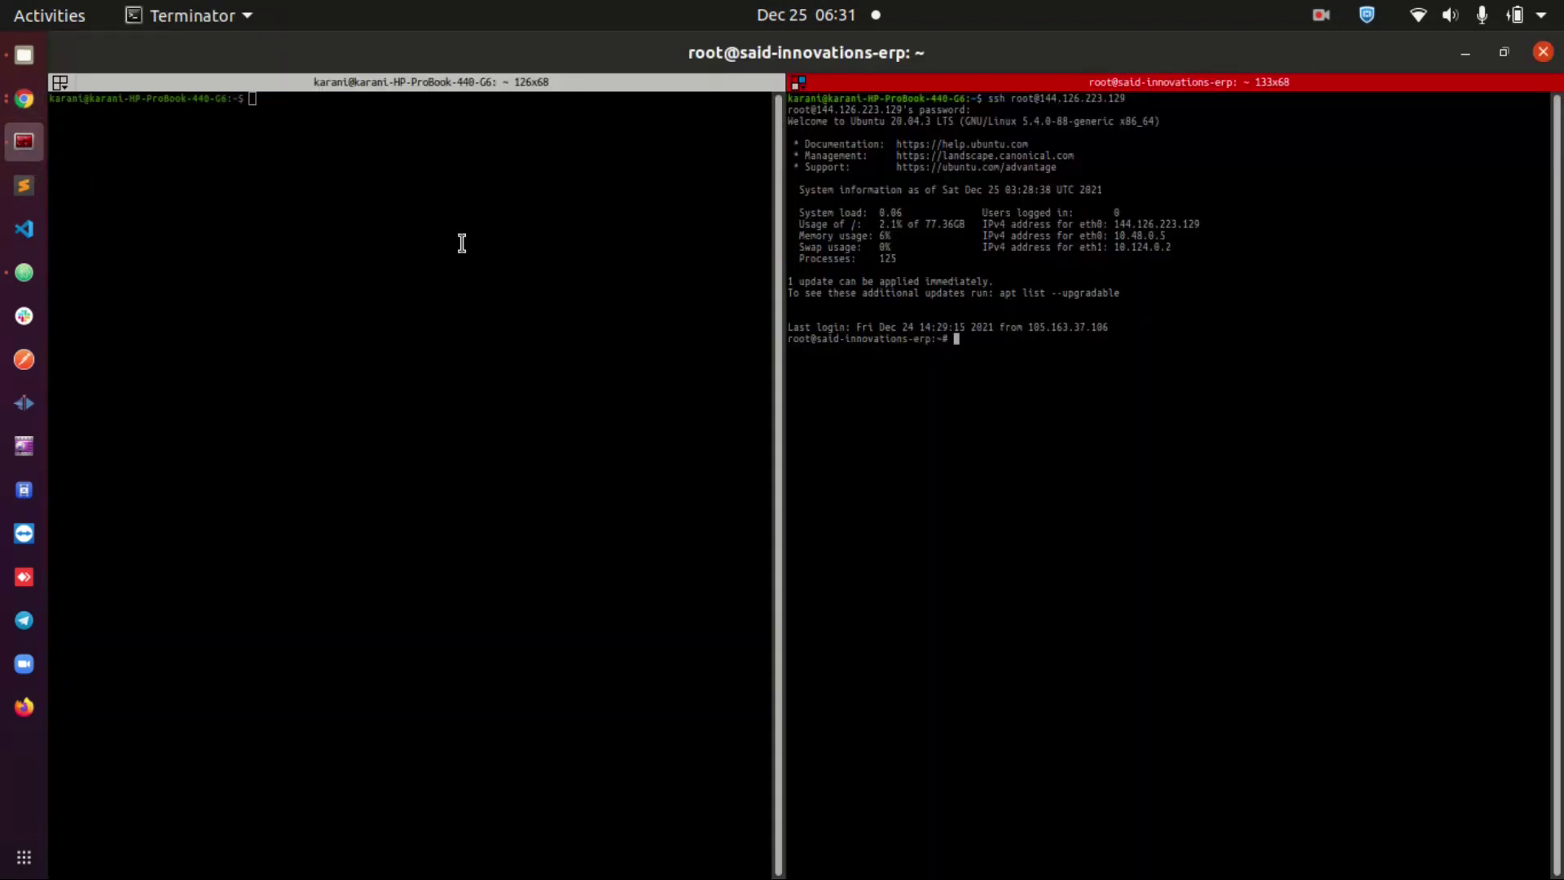
left_click(292, 320)
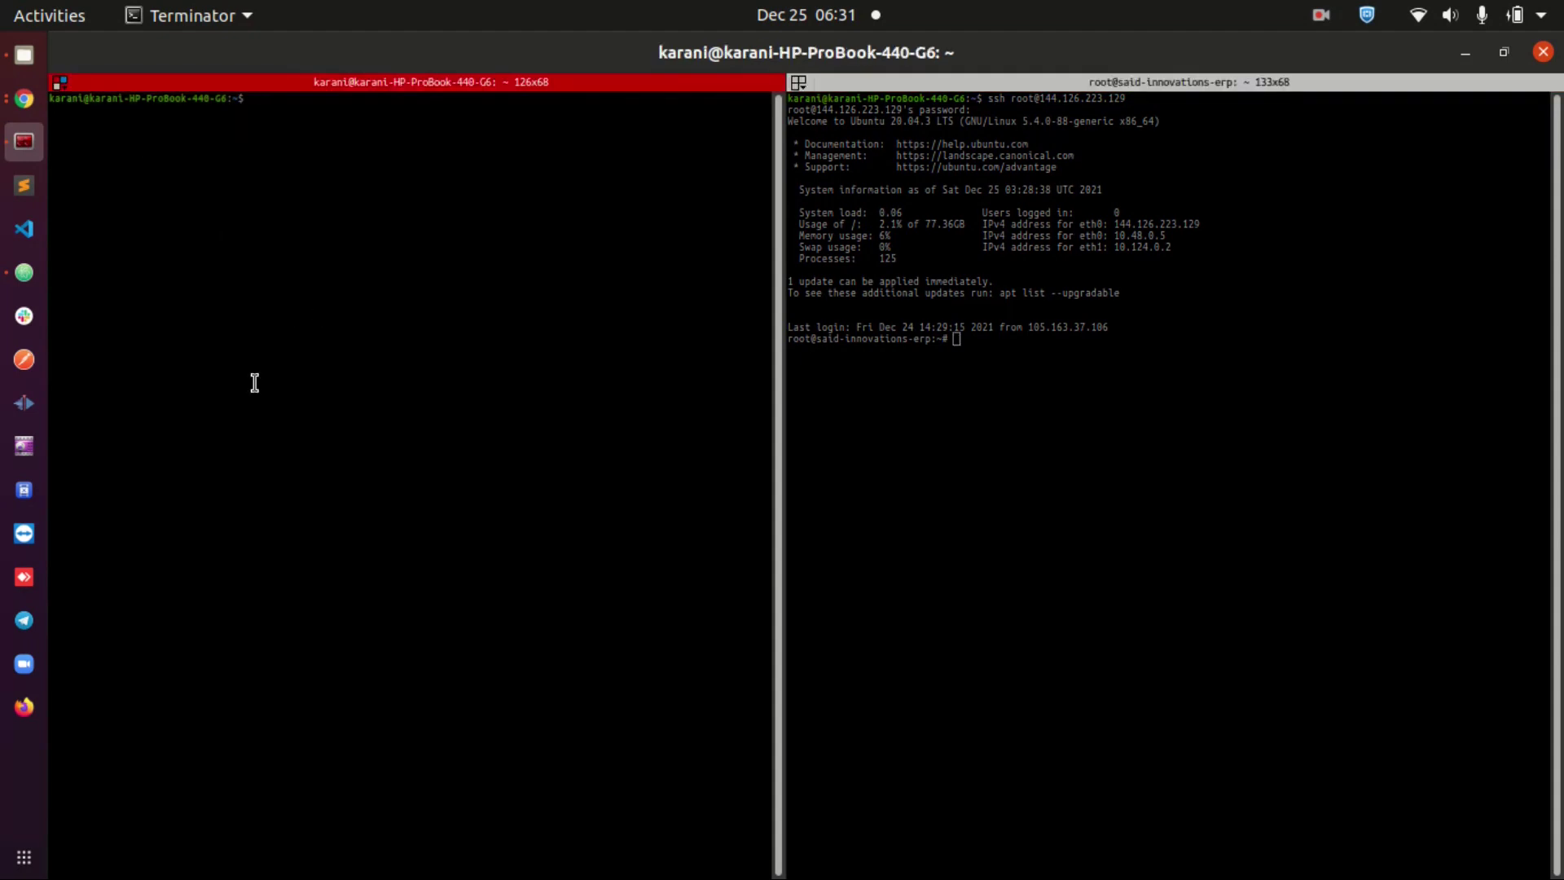
left_click(23, 98)
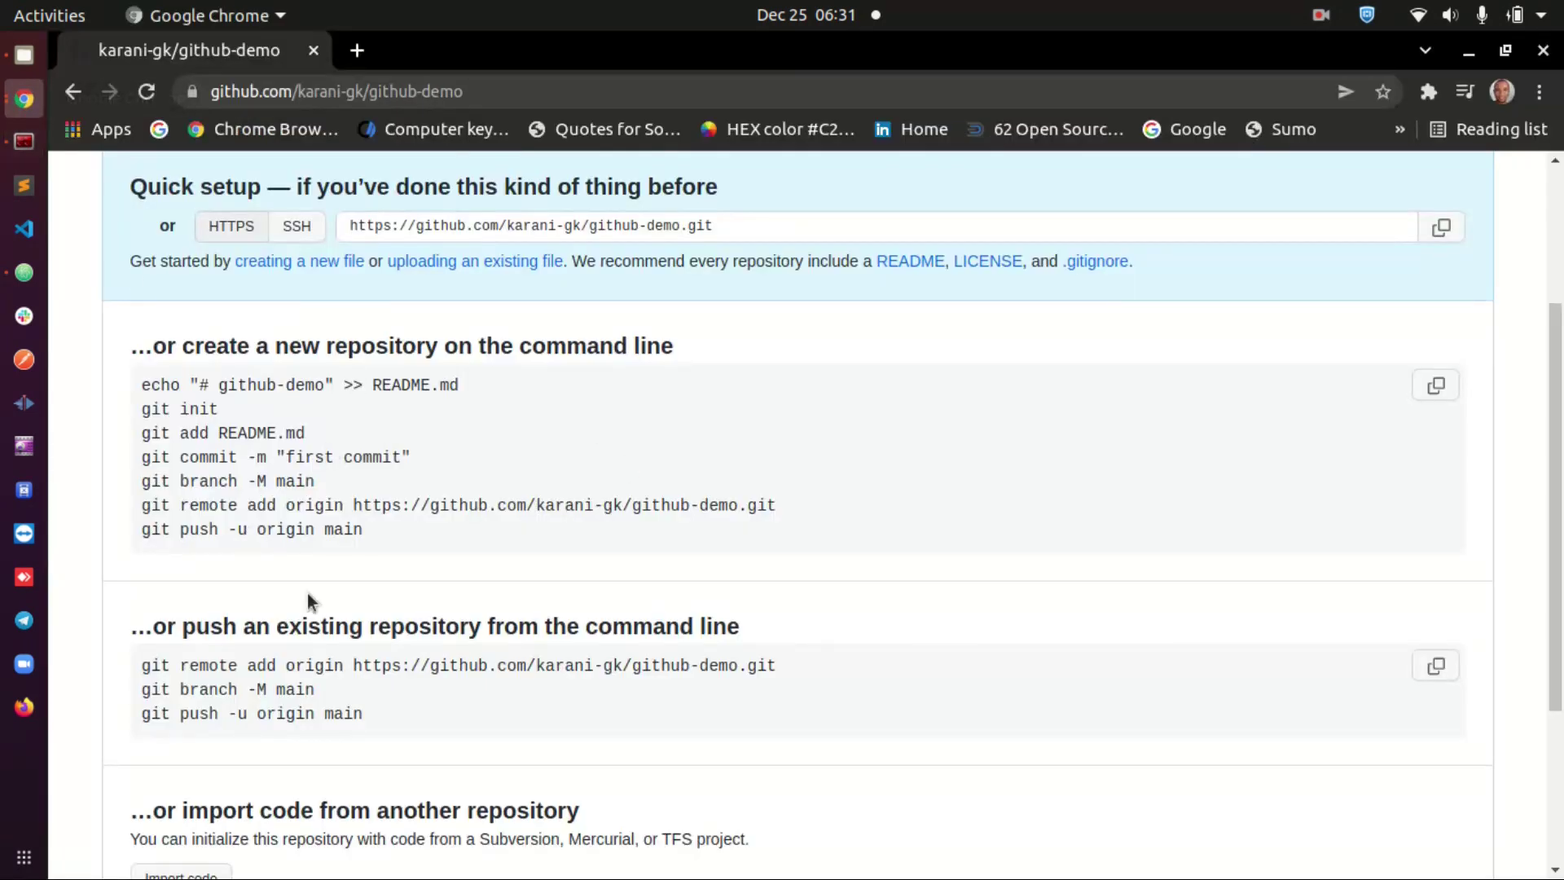
left_click(23, 143)
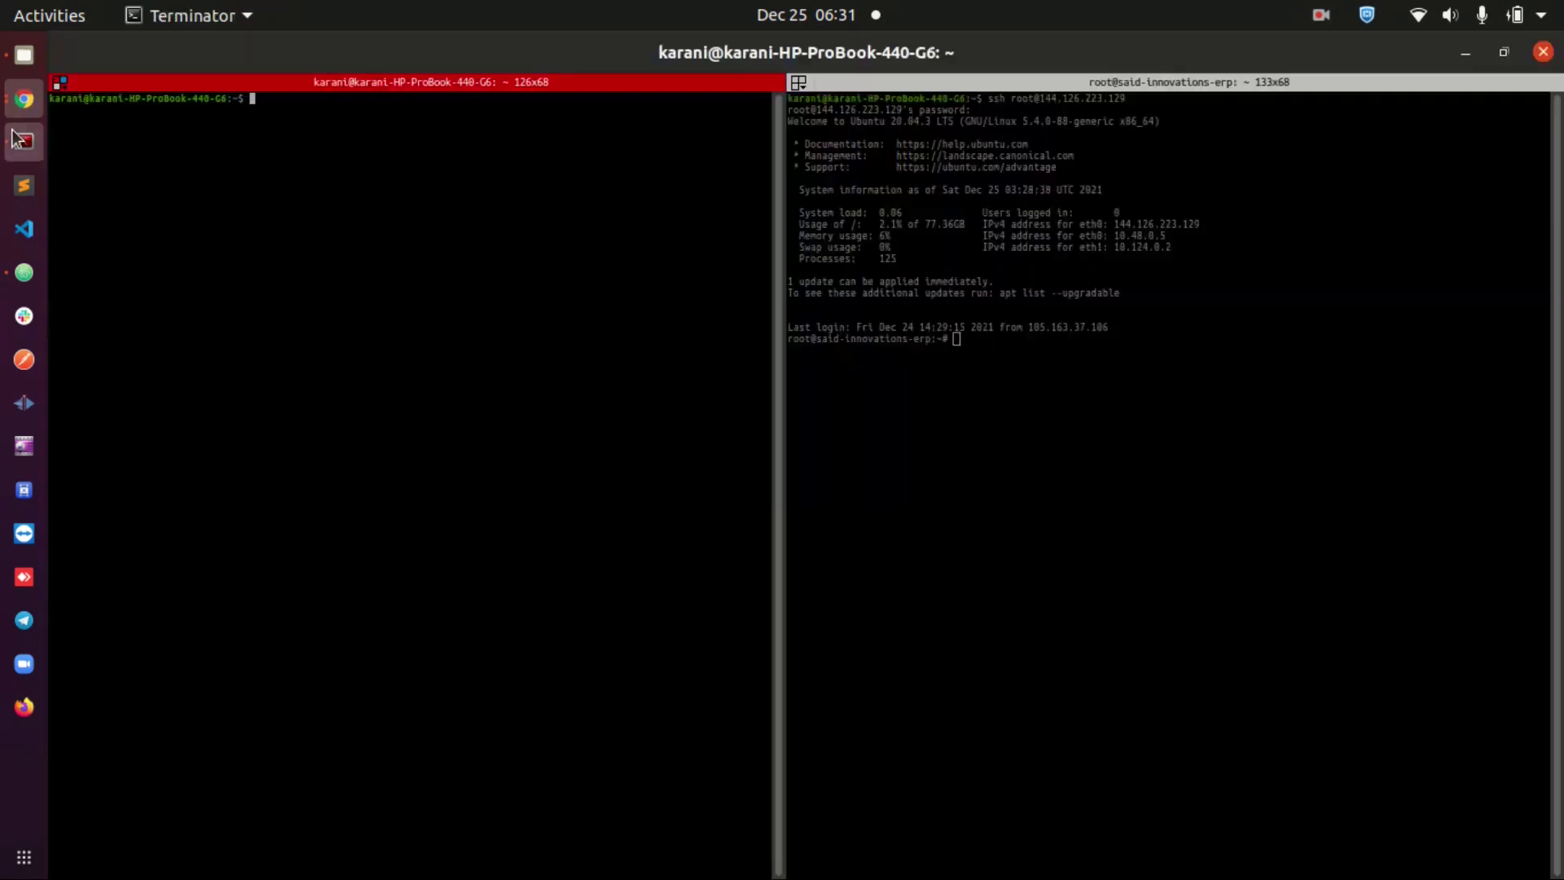
left_click(1220, 440)
left_click(1147, 412)
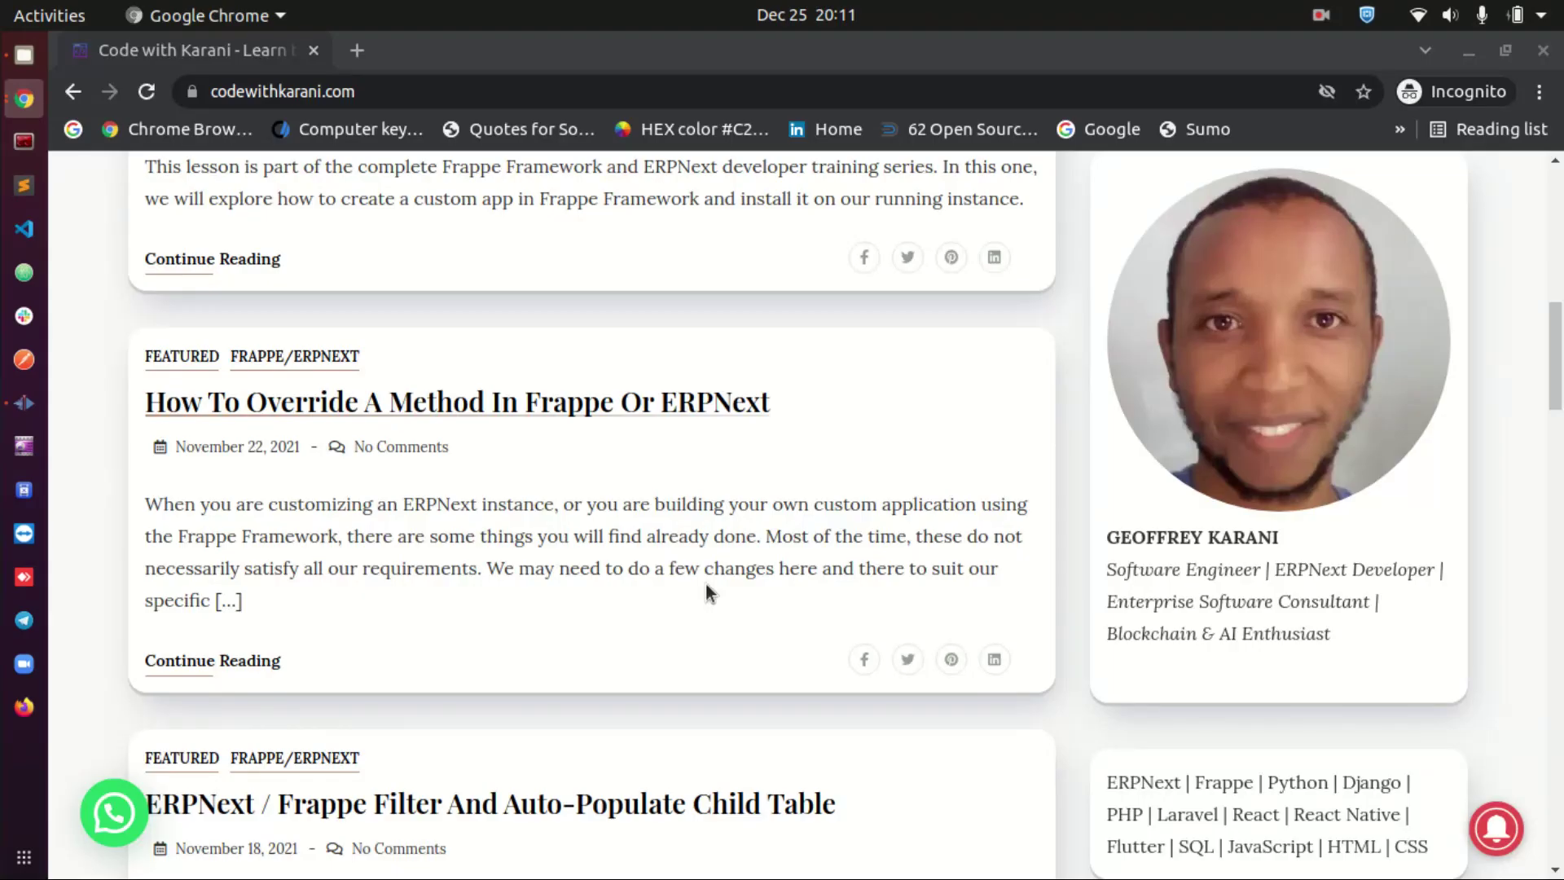
scroll(704, 582, "up", 4)
scroll(705, 583, "up", 4)
scroll(704, 583, "up", 4)
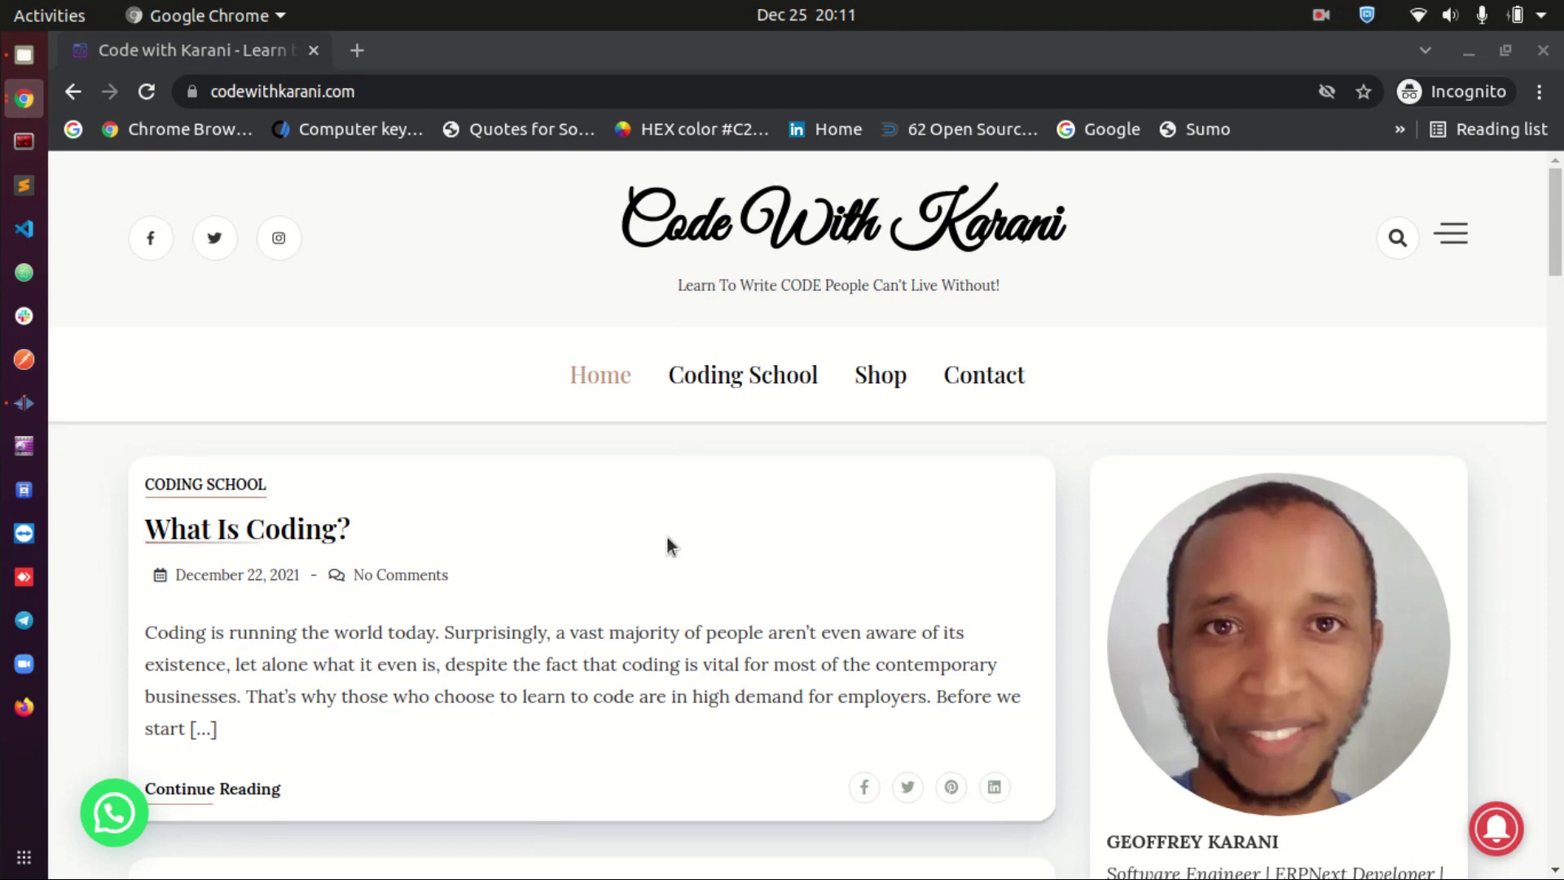
scroll(667, 535, "down", 3)
scroll(761, 548, "up", 4)
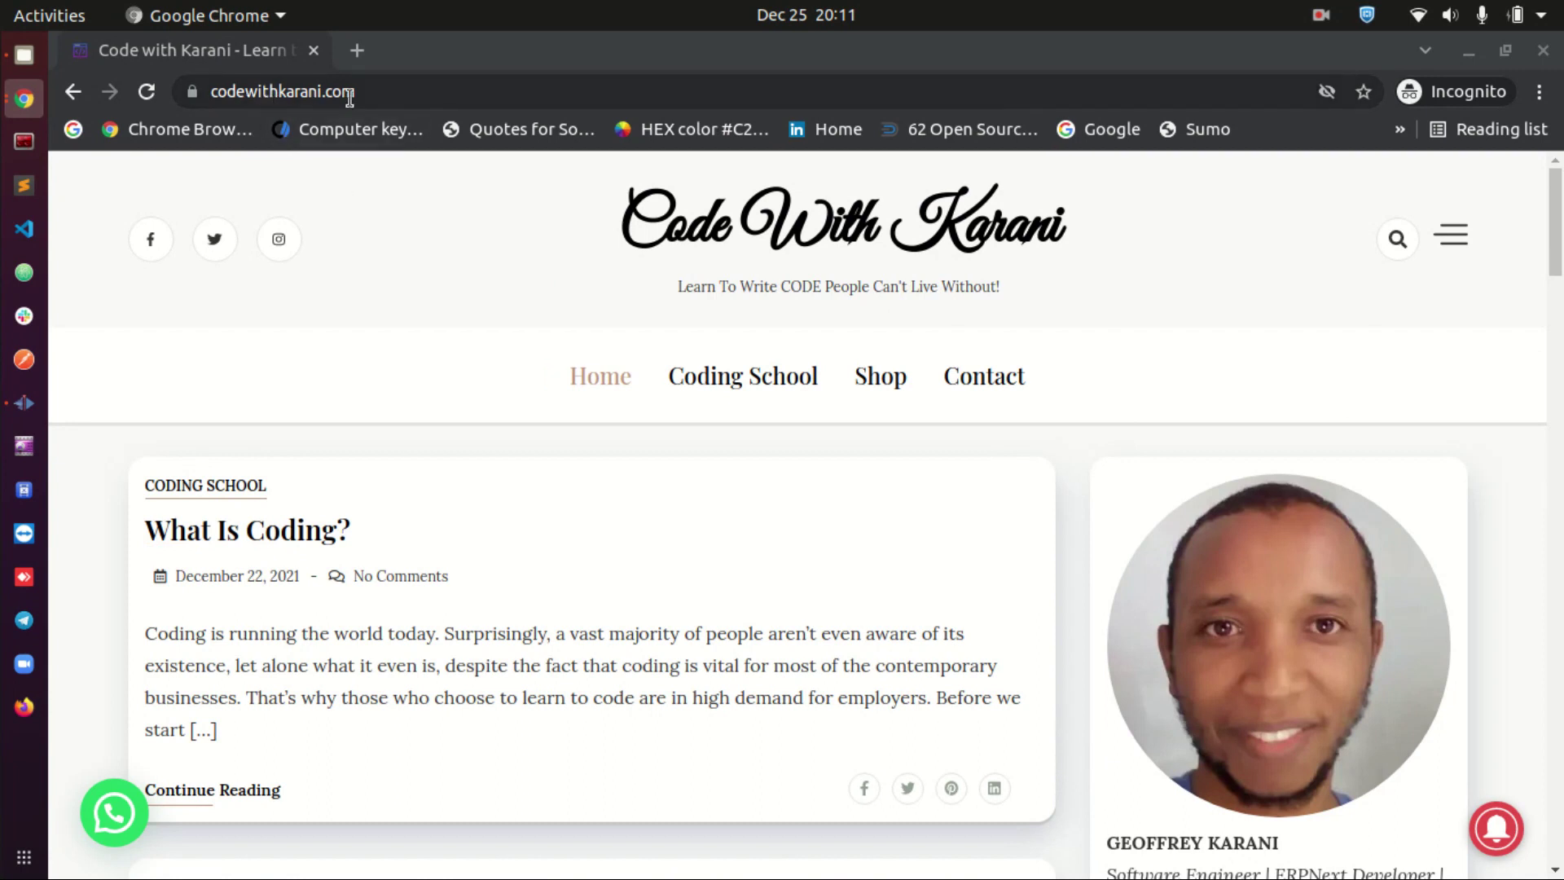
scroll(999, 630, "down", 5)
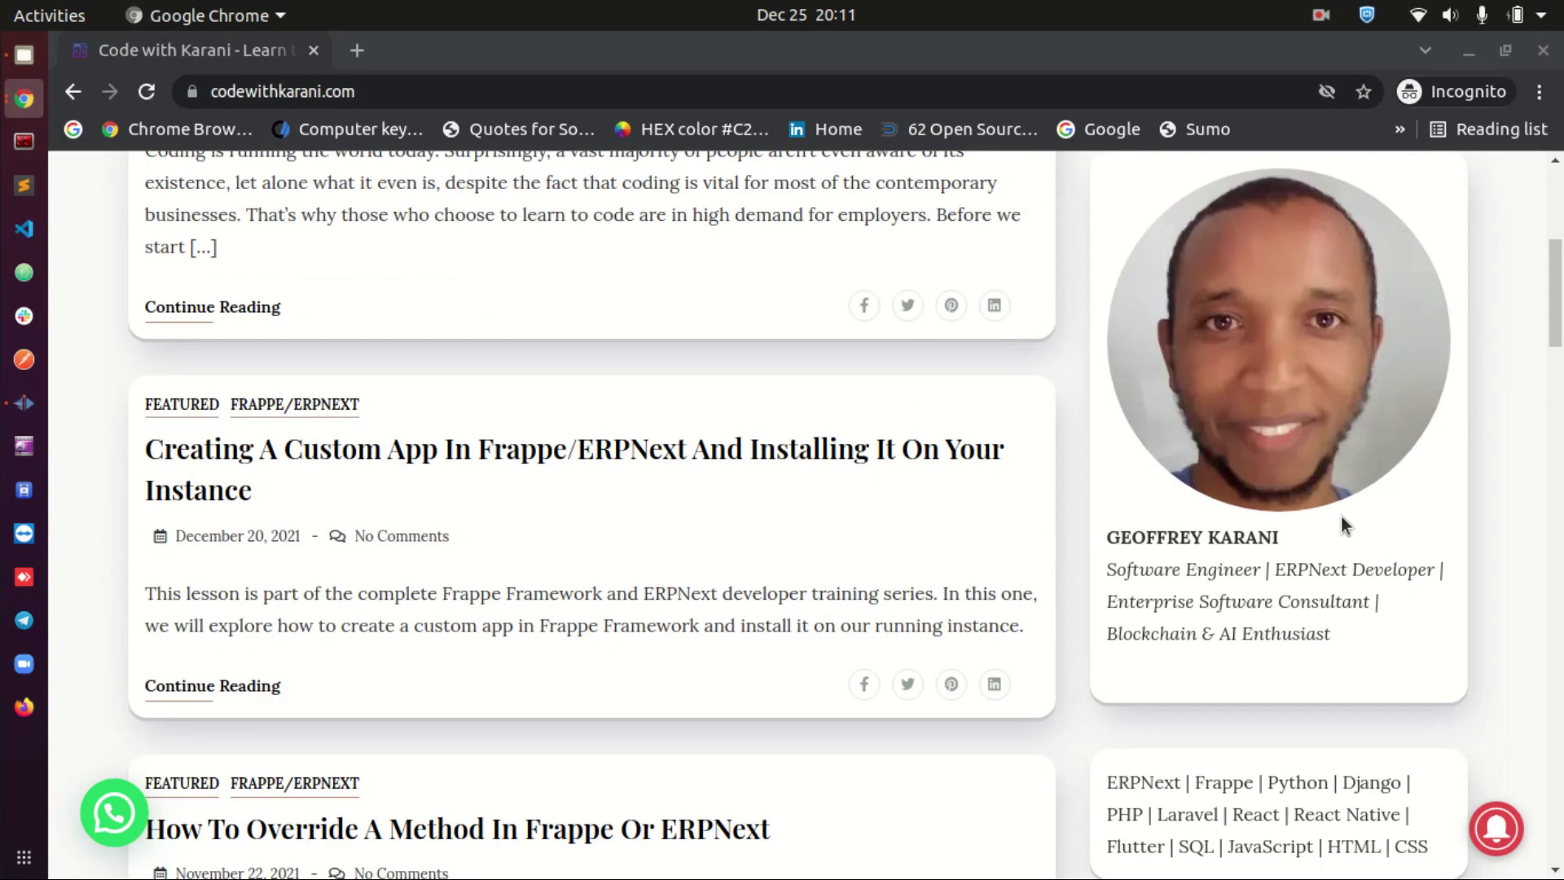
scroll(1341, 517, "down", 5)
scroll(1445, 507, "down", 4)
scroll(1490, 557, "down", 5)
scroll(1403, 661, "down", 5)
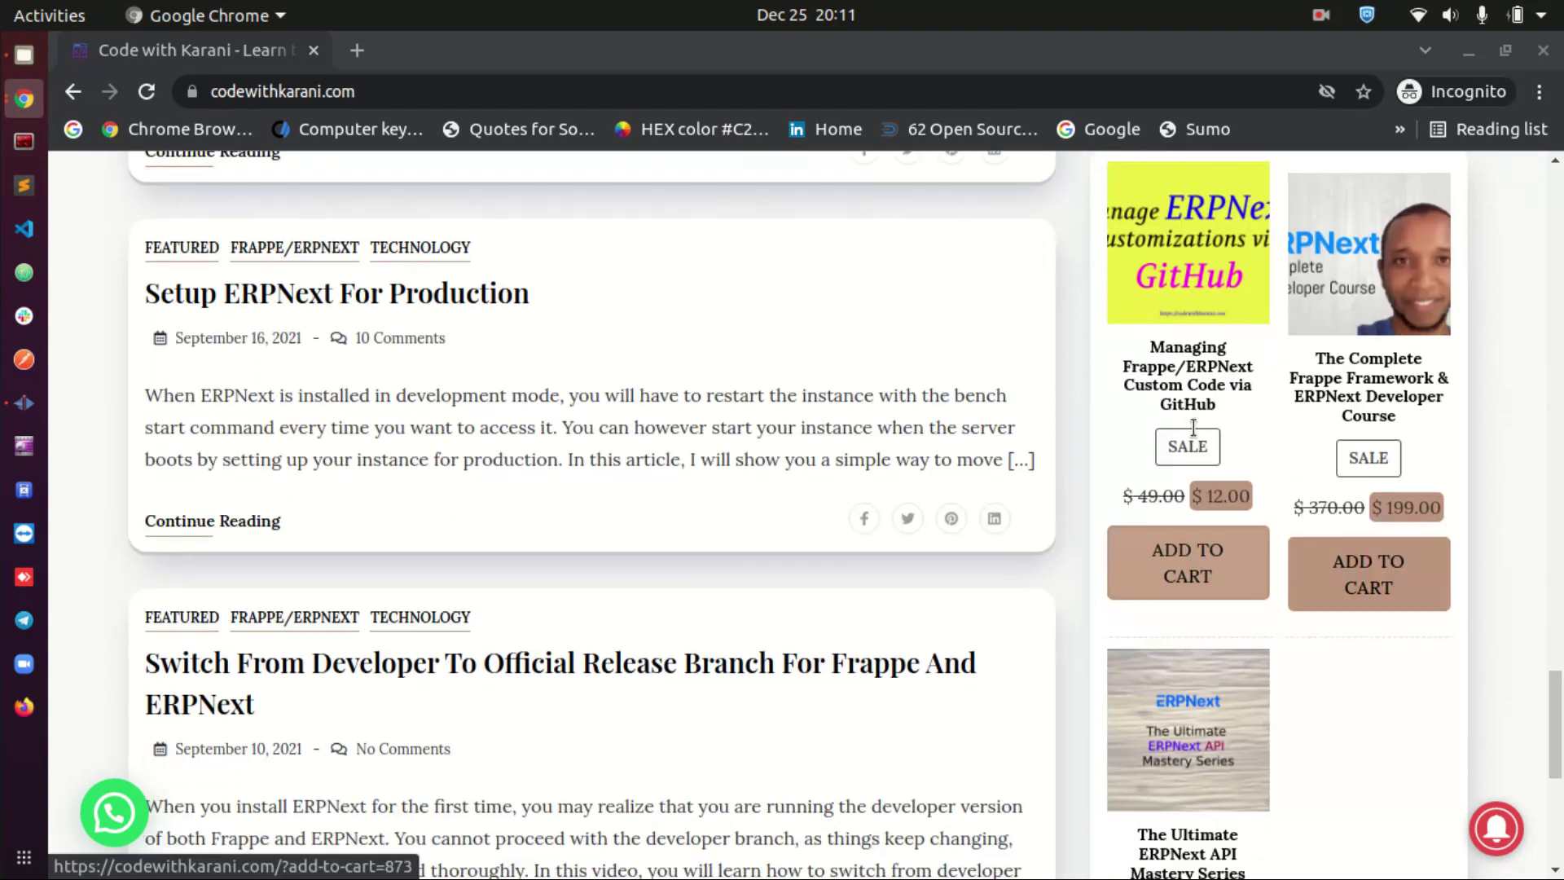
View the 'Managing Frappe/ERPNext Custom Code via GitHub' course, then open the Shop listing.
left_click(1184, 379)
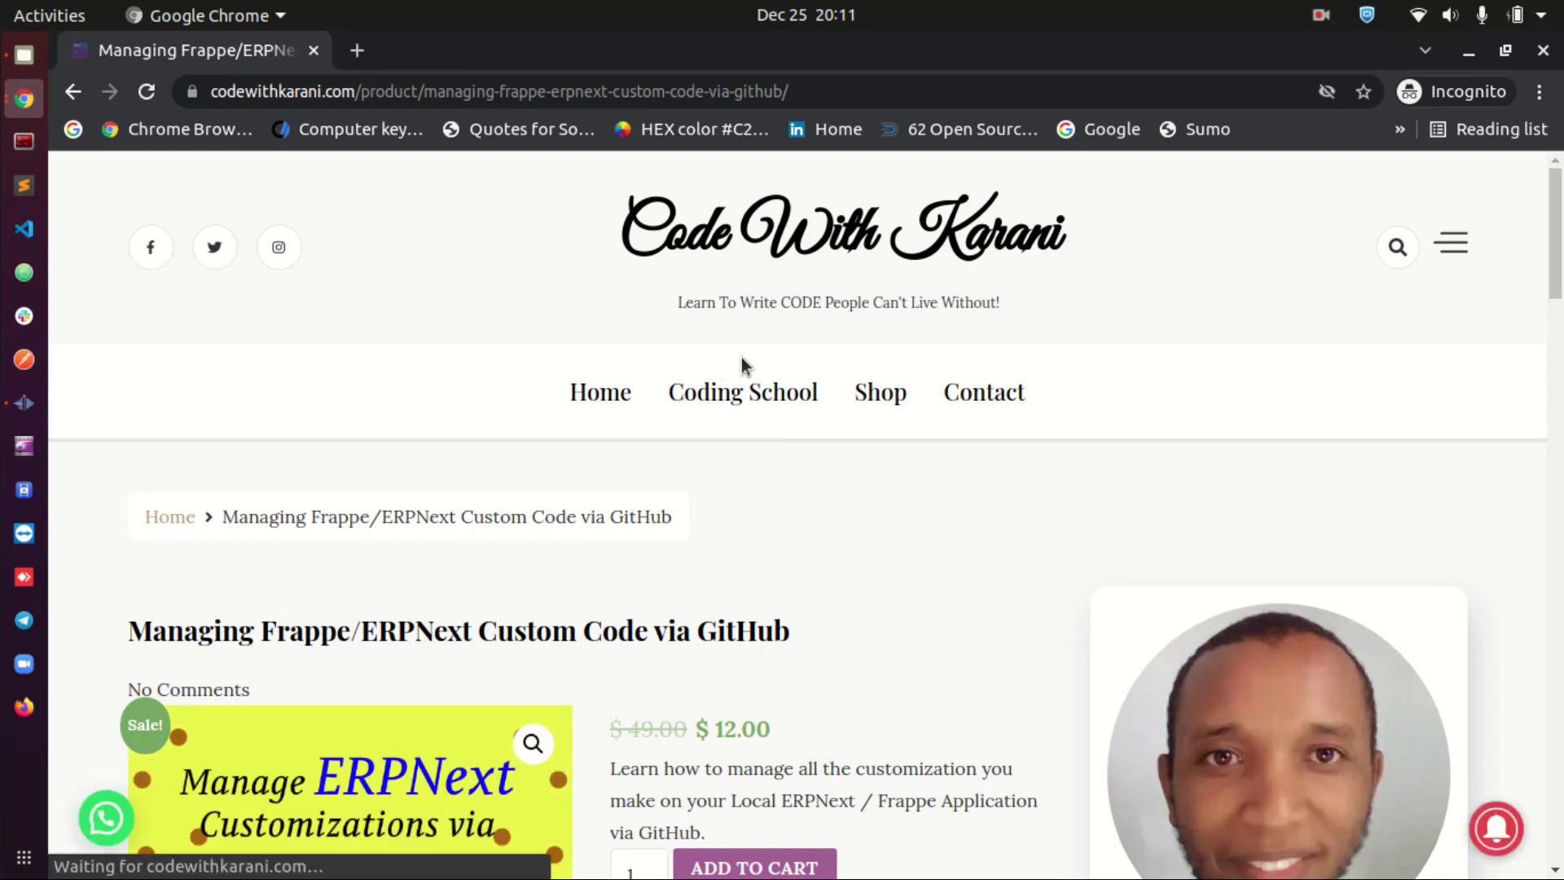
scroll(742, 357, "down", 2)
scroll(722, 411, "down", 3)
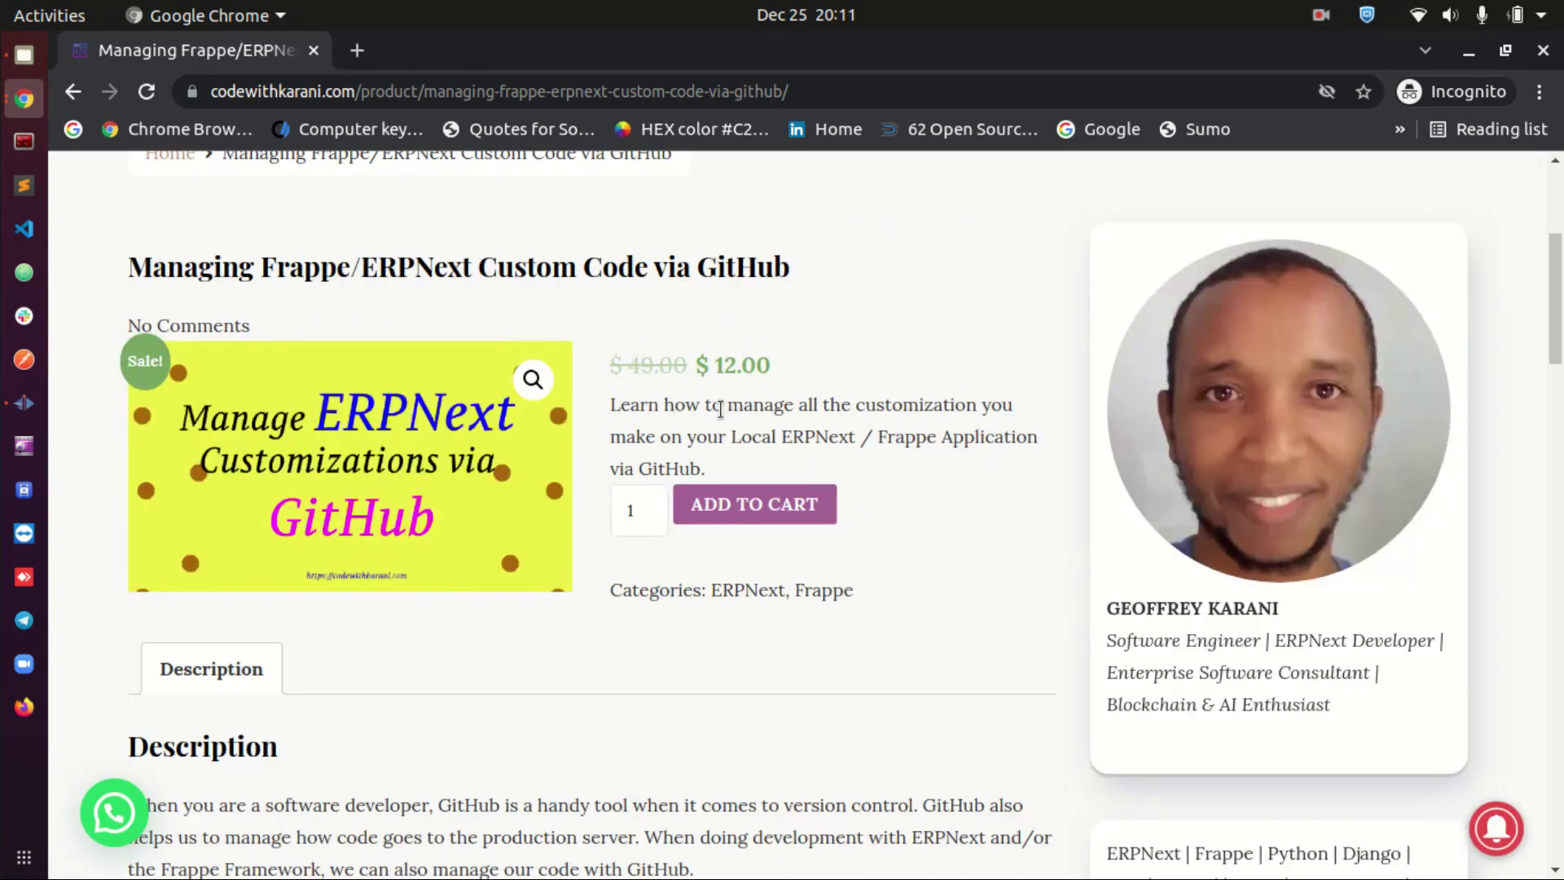
scroll(733, 488, "up", 4)
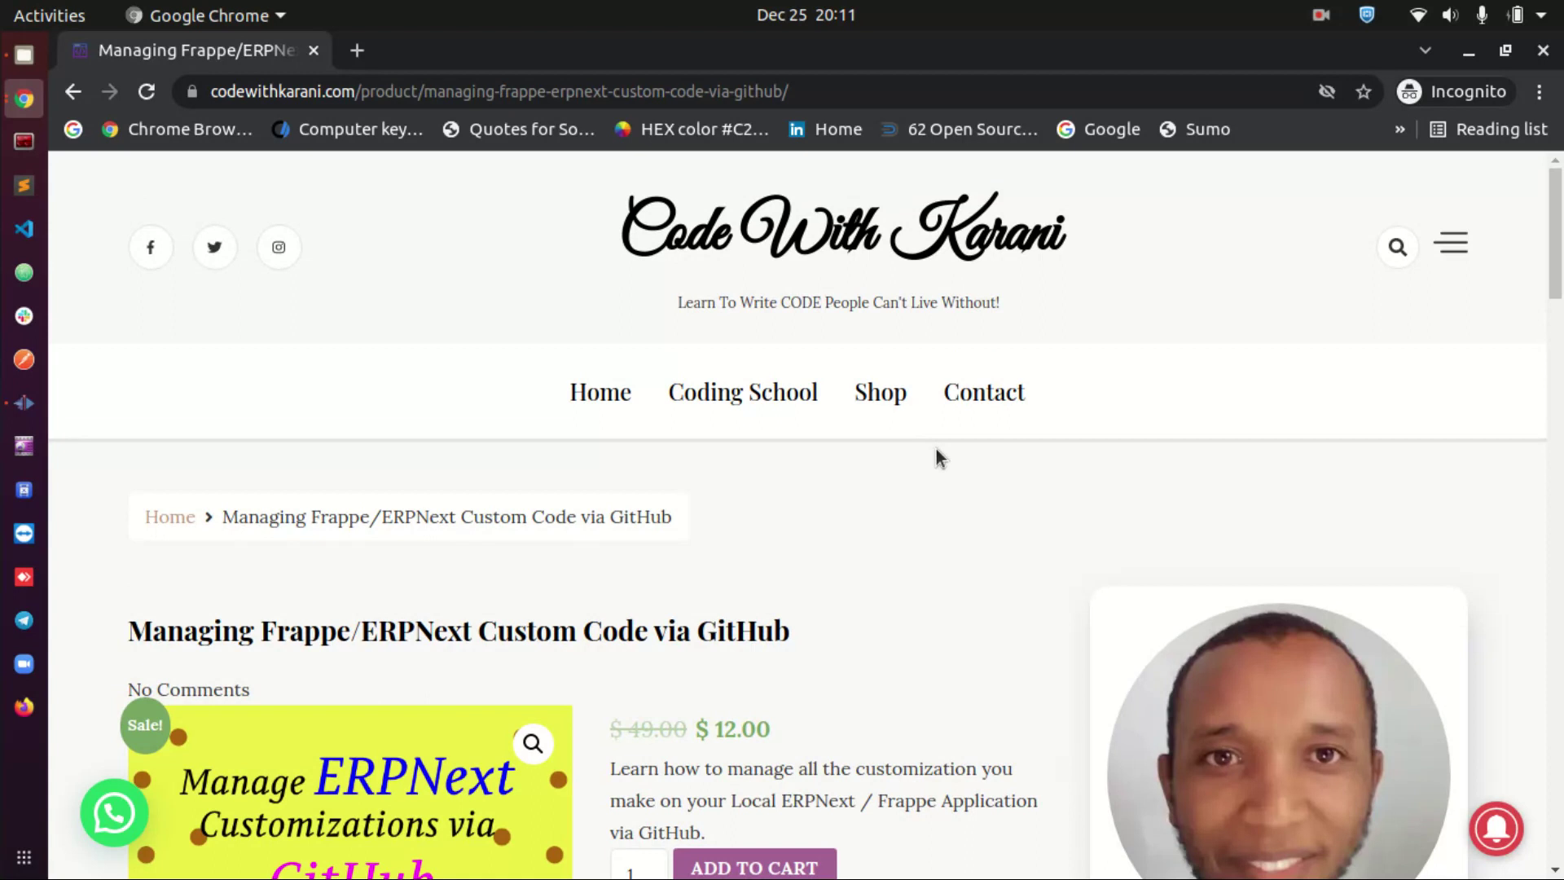
left_click(880, 392)
scroll(849, 465, "down", 2)
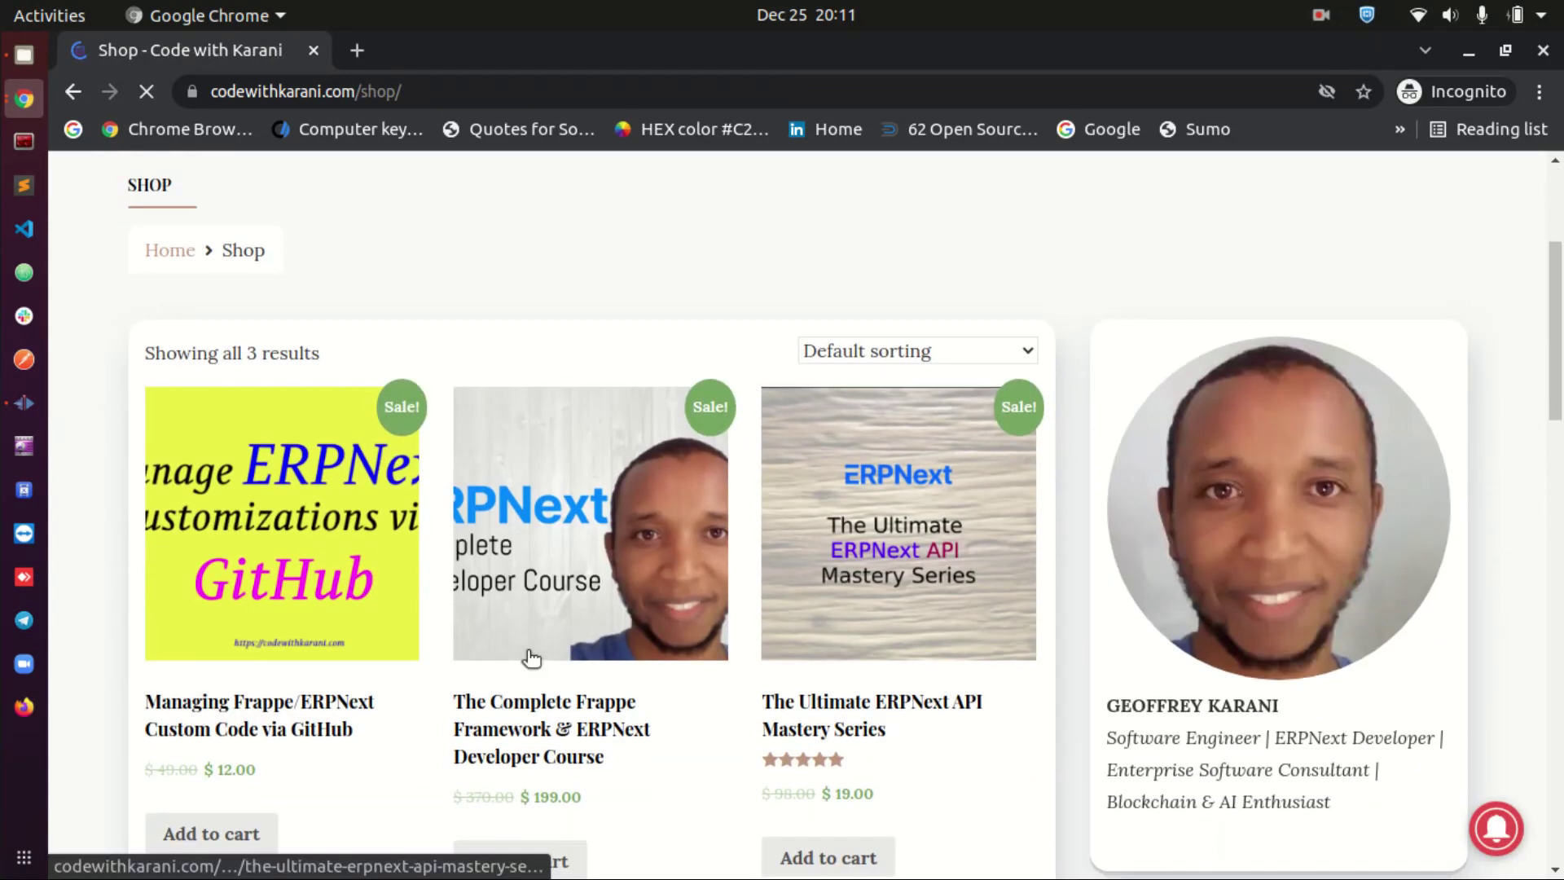